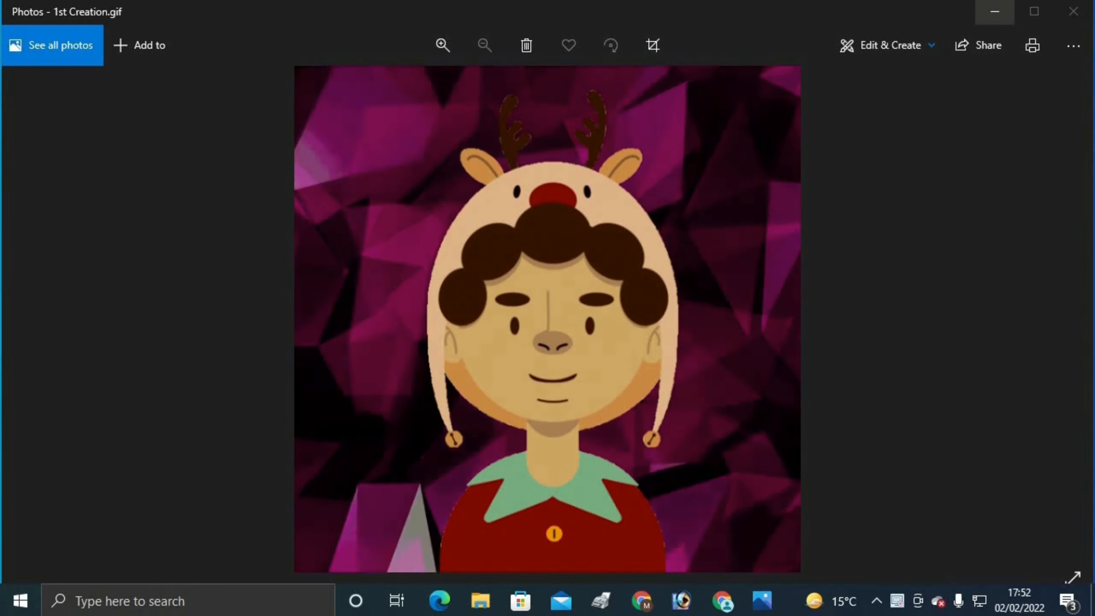
Close the image preview and search Google for metamask in Chrome.
left_click(1073, 11)
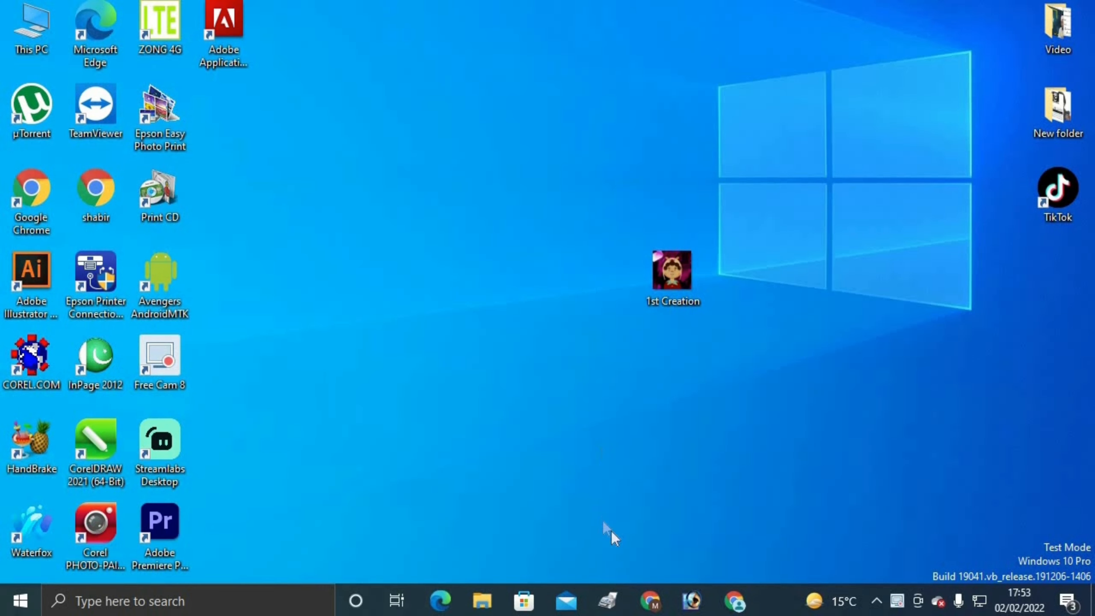
left_click(737, 602)
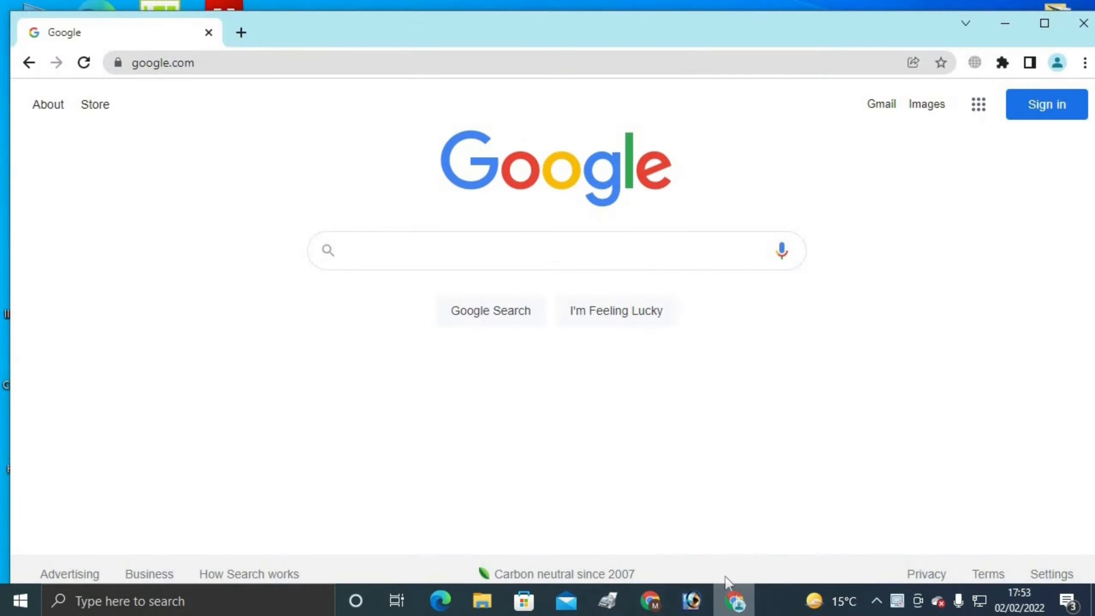
left_click(543, 252)
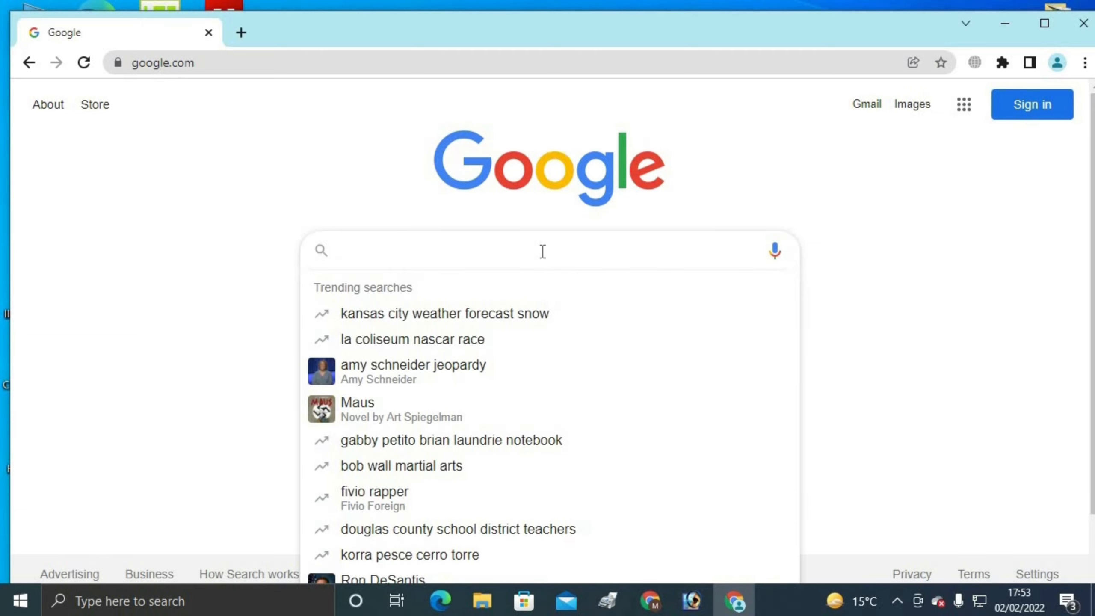
type("meta")
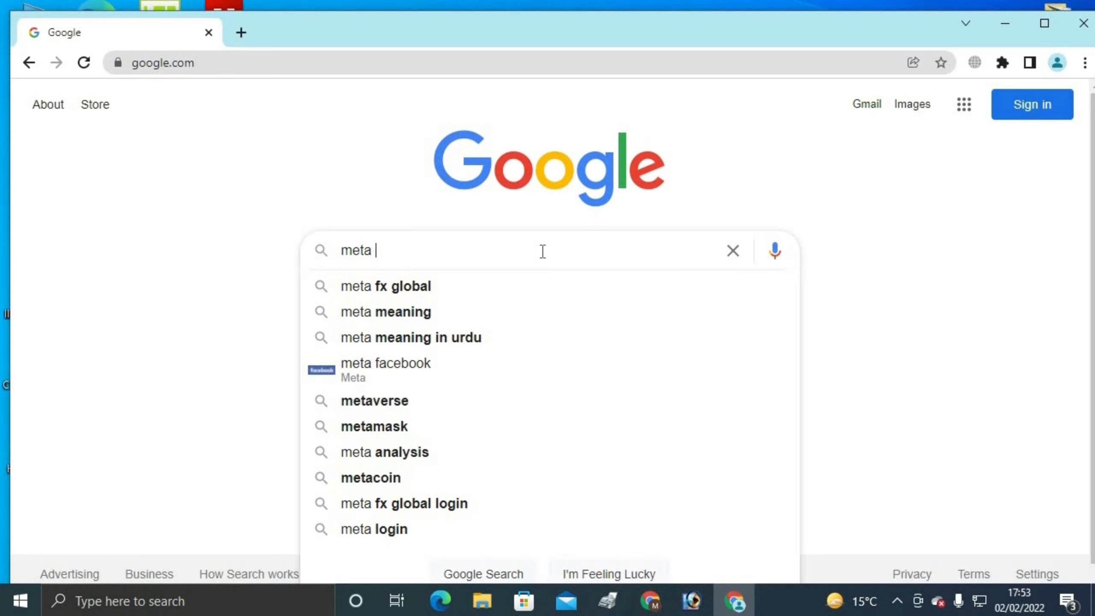
key("BackSpace")
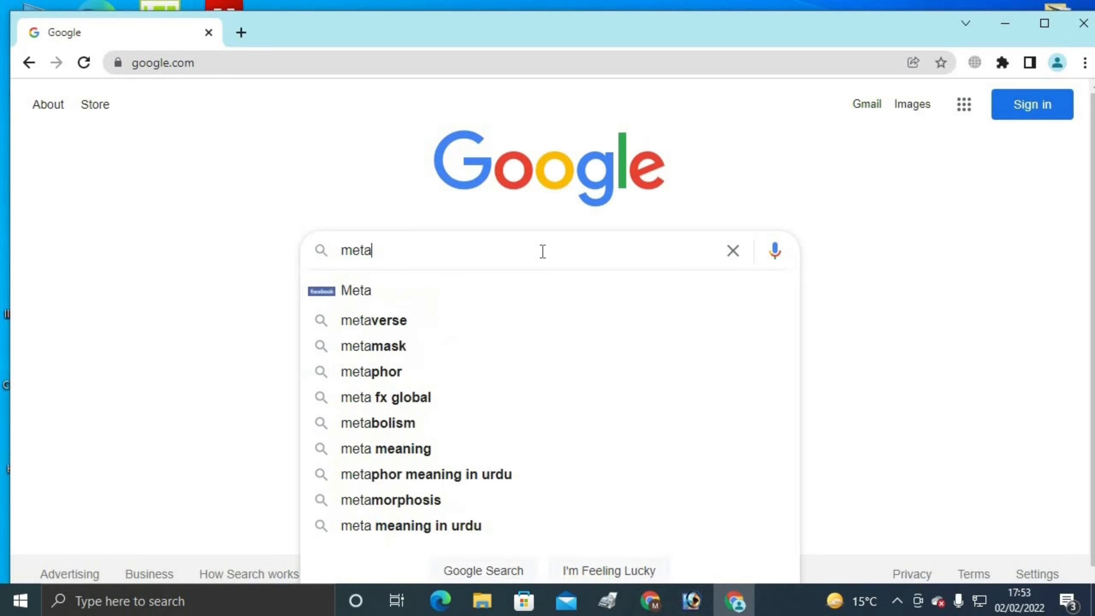
type("ma")
key("Down")
key("Return")
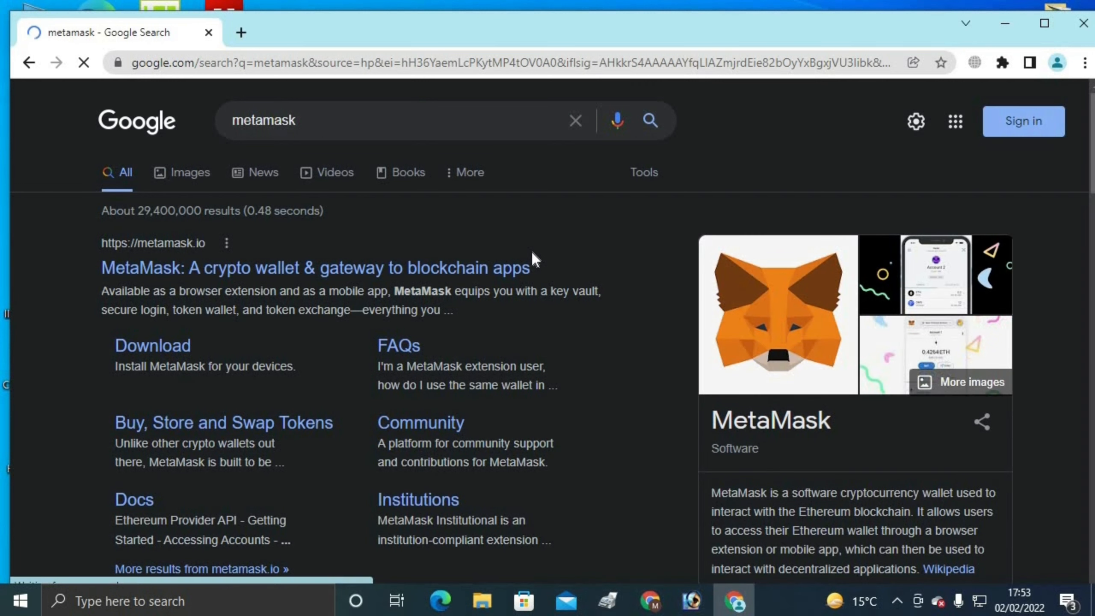
Go to the metamask.io download page and open the MetaMask for Chrome listing in the Chrome Web Store.
left_click(362, 259)
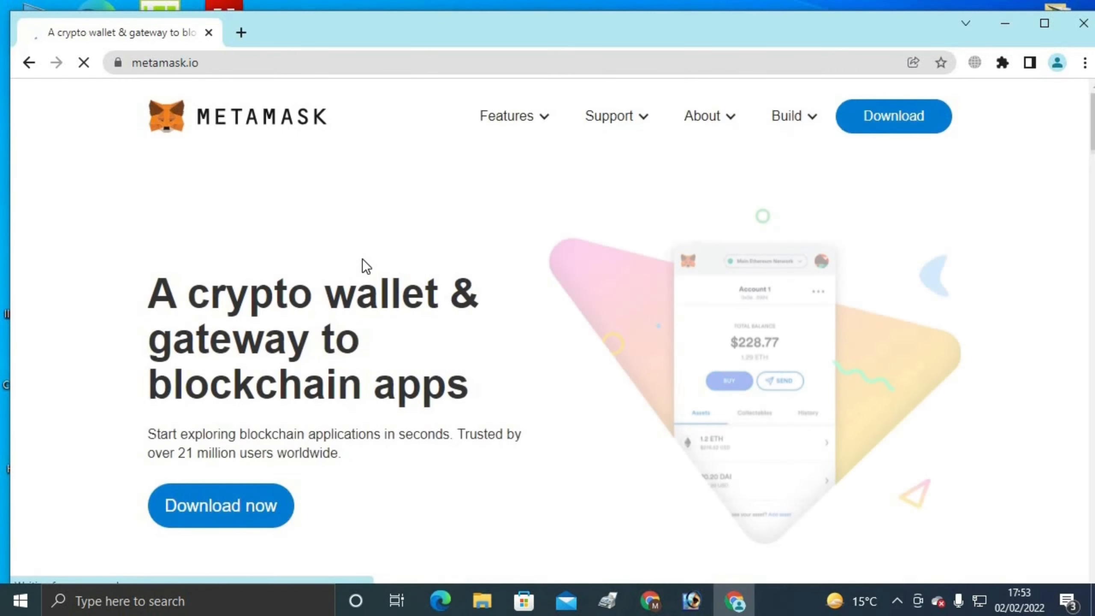
left_click(881, 130)
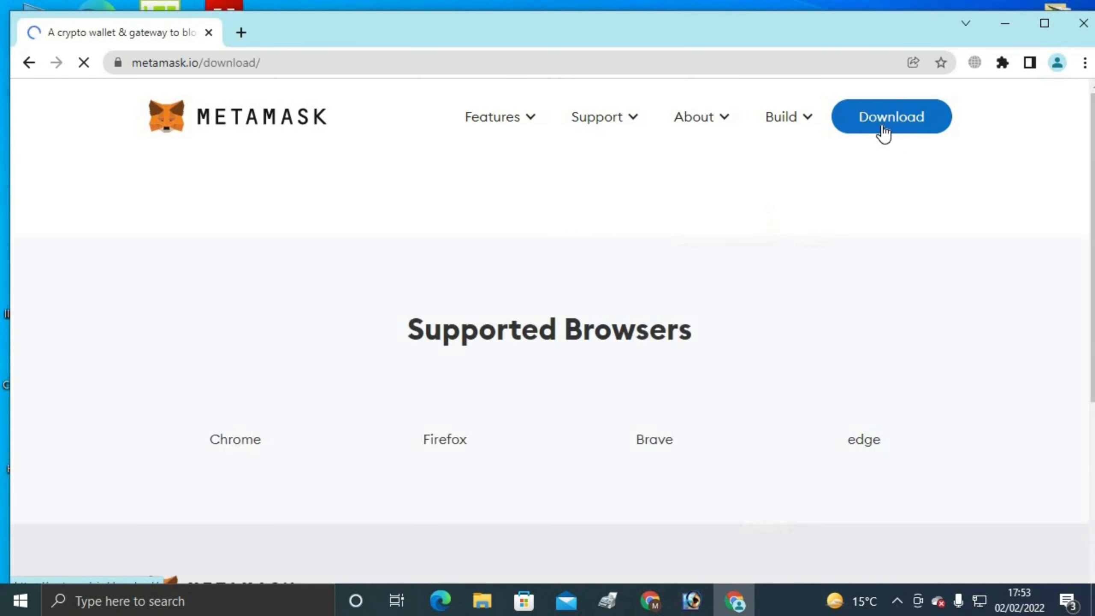
scroll(686, 403, "down", 3)
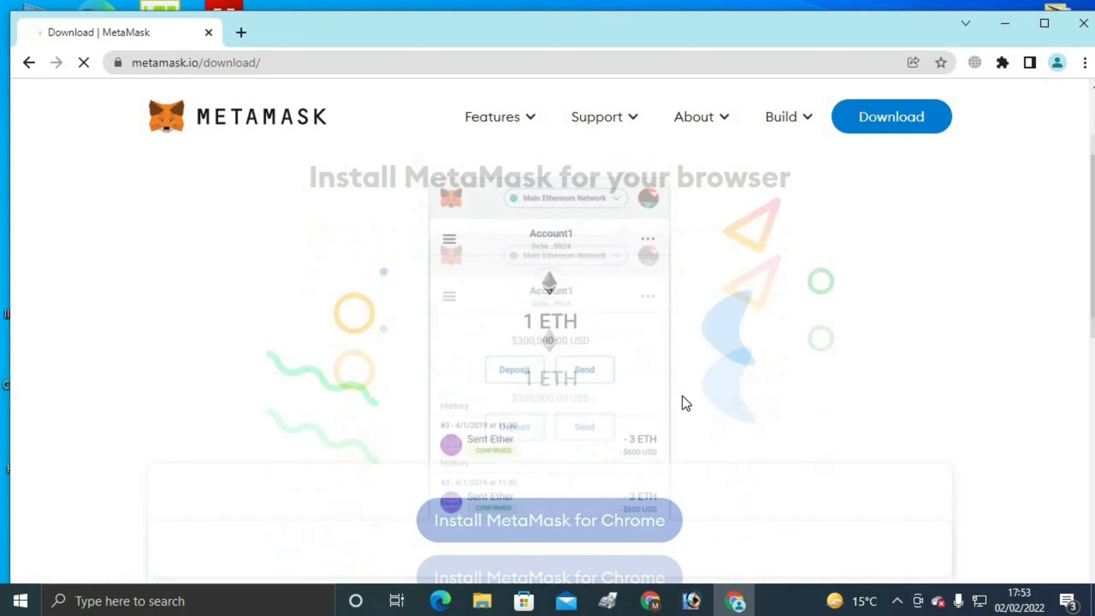
left_click(595, 354)
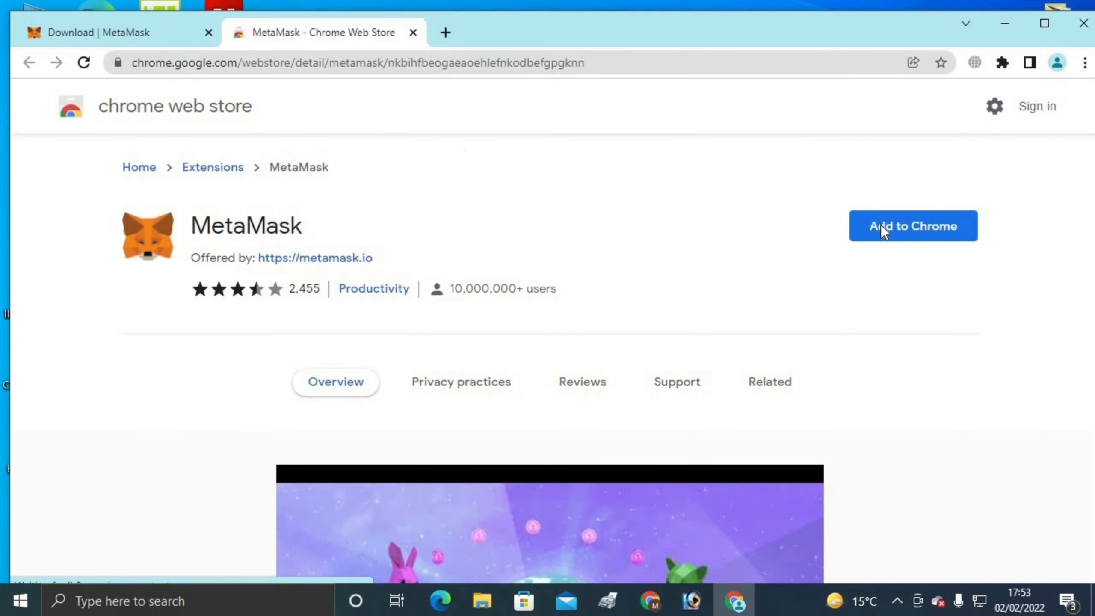
Add the MetaMask extension to Chrome and approve its requested permissions.
left_click(881, 225)
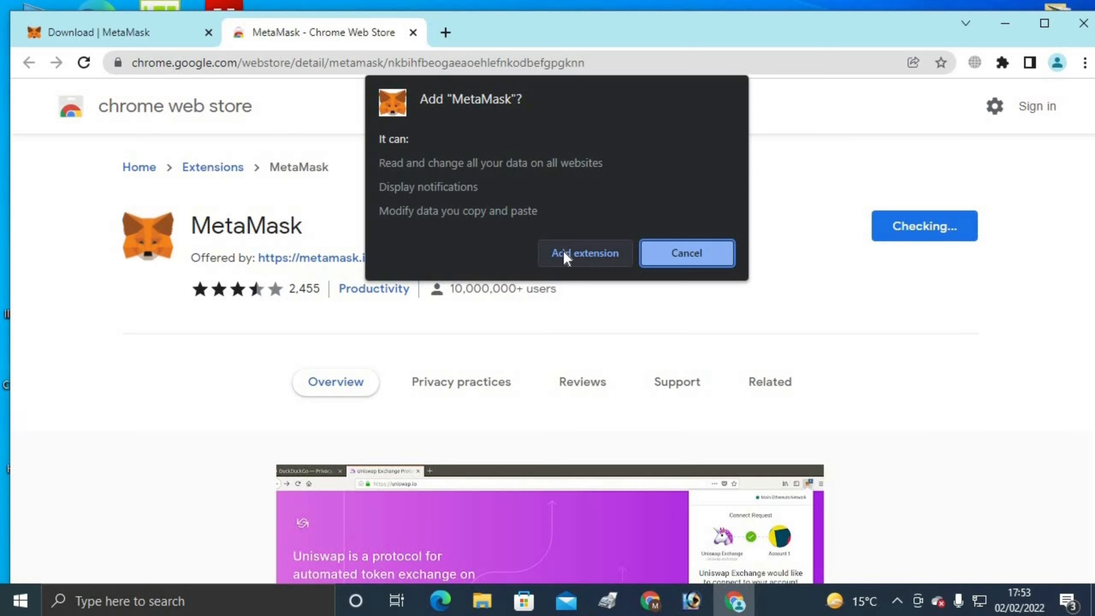
left_click(566, 255)
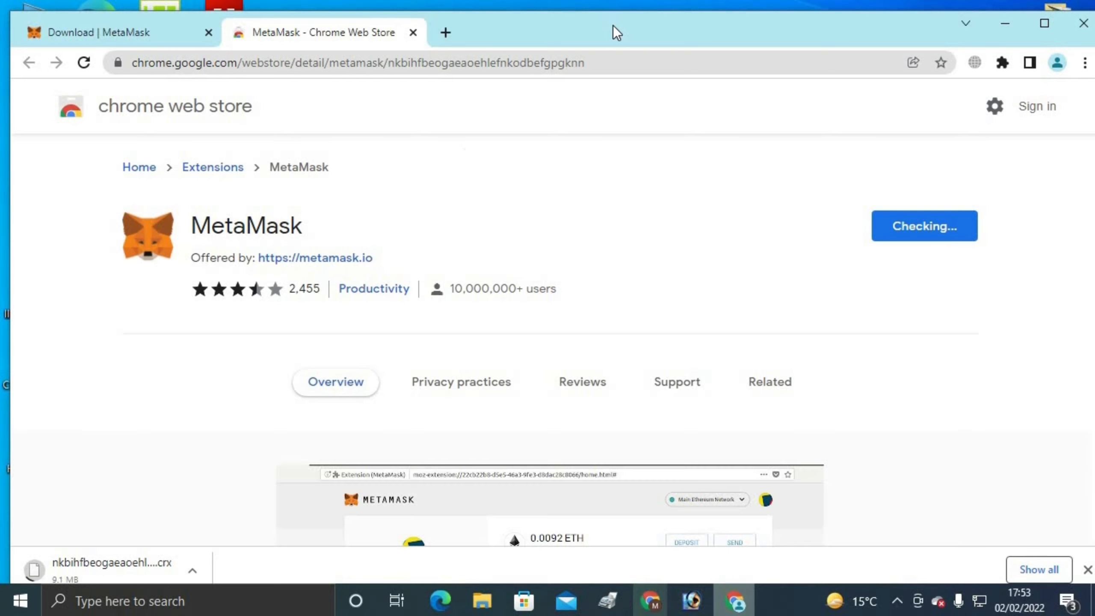
left_click_drag(611, 27, 604, 16)
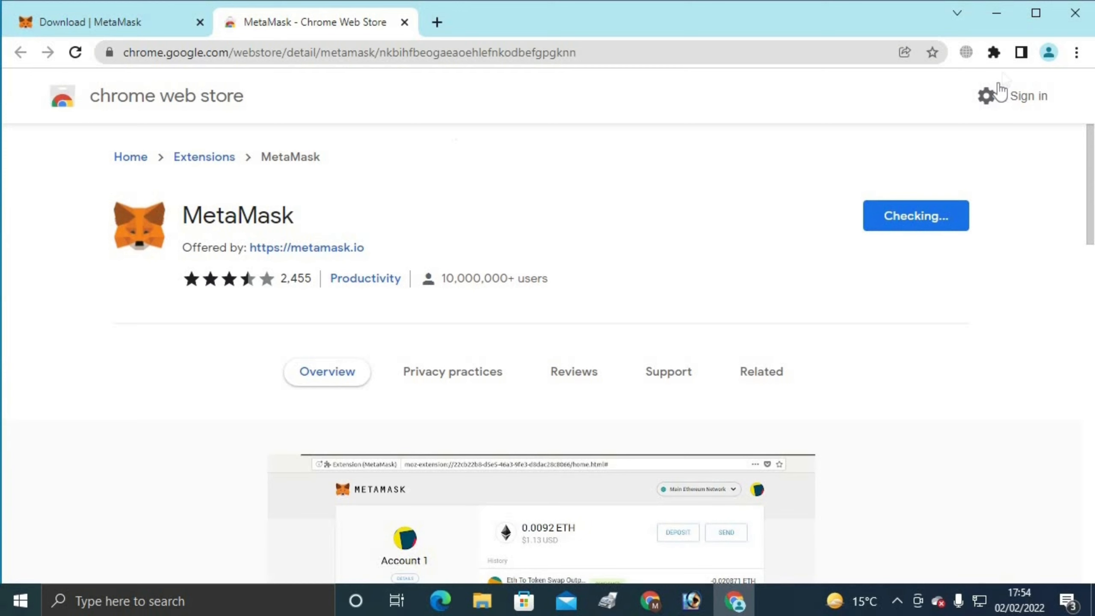
left_click(993, 52)
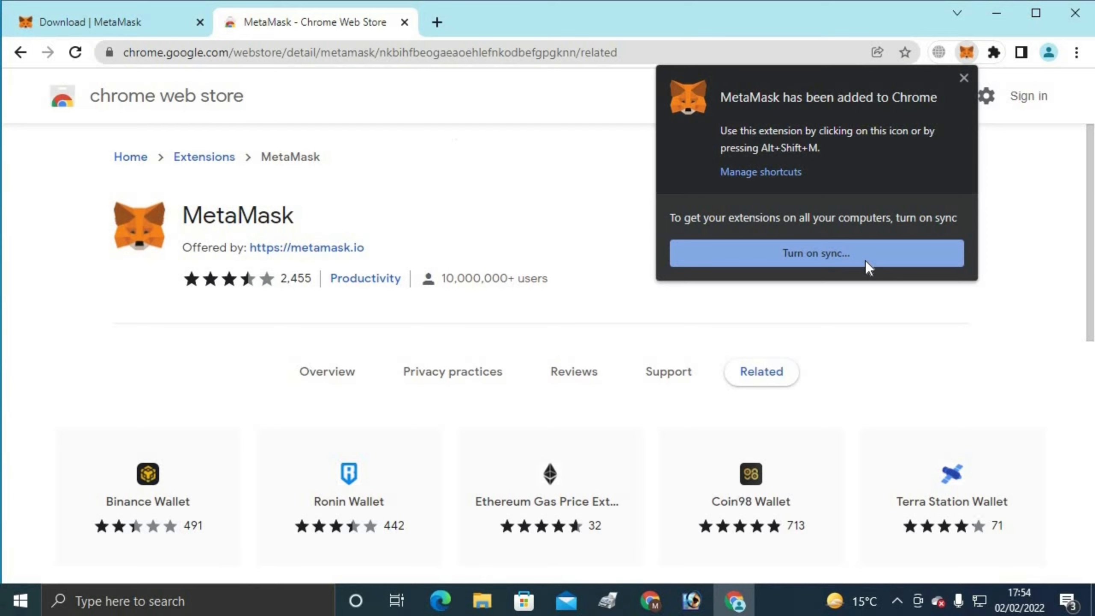
Open the sync sign-in page, and close both that page and the Chrome Web Store page.
left_click(847, 256)
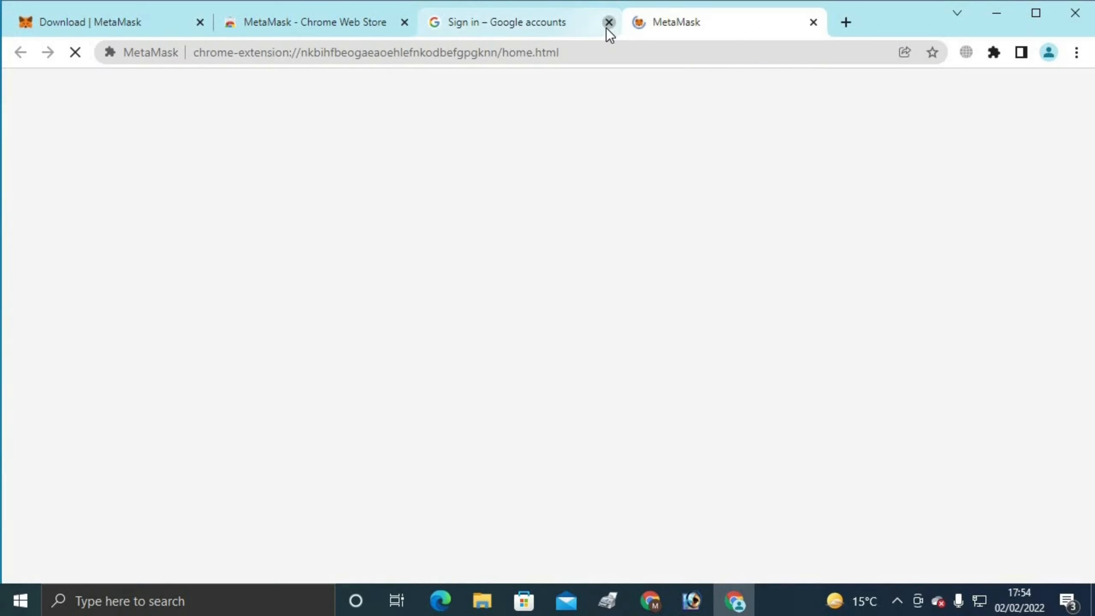
left_click(607, 27)
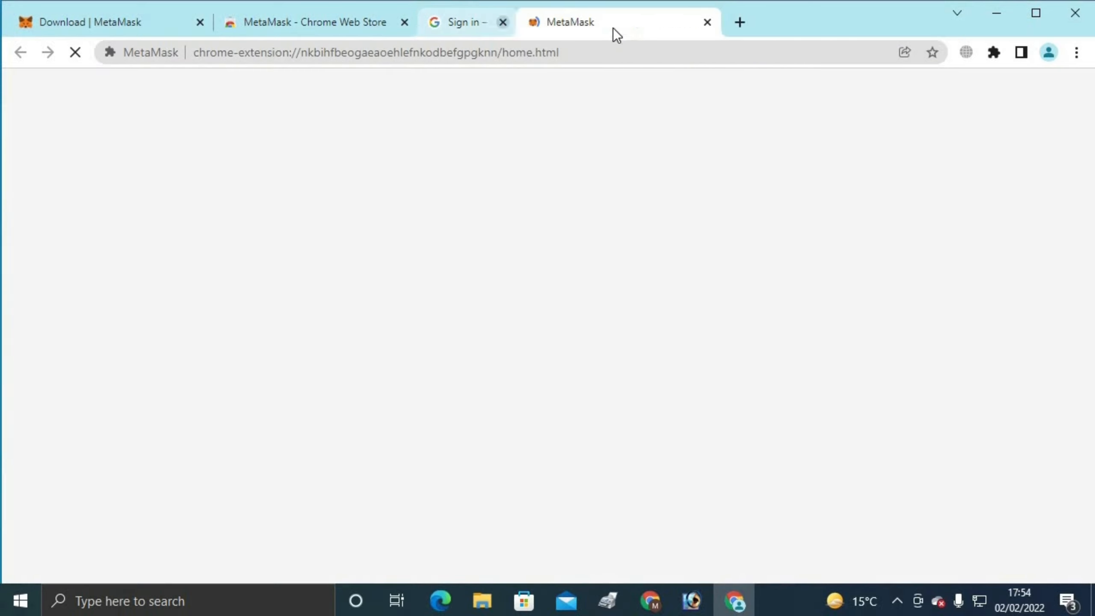
left_click(404, 22)
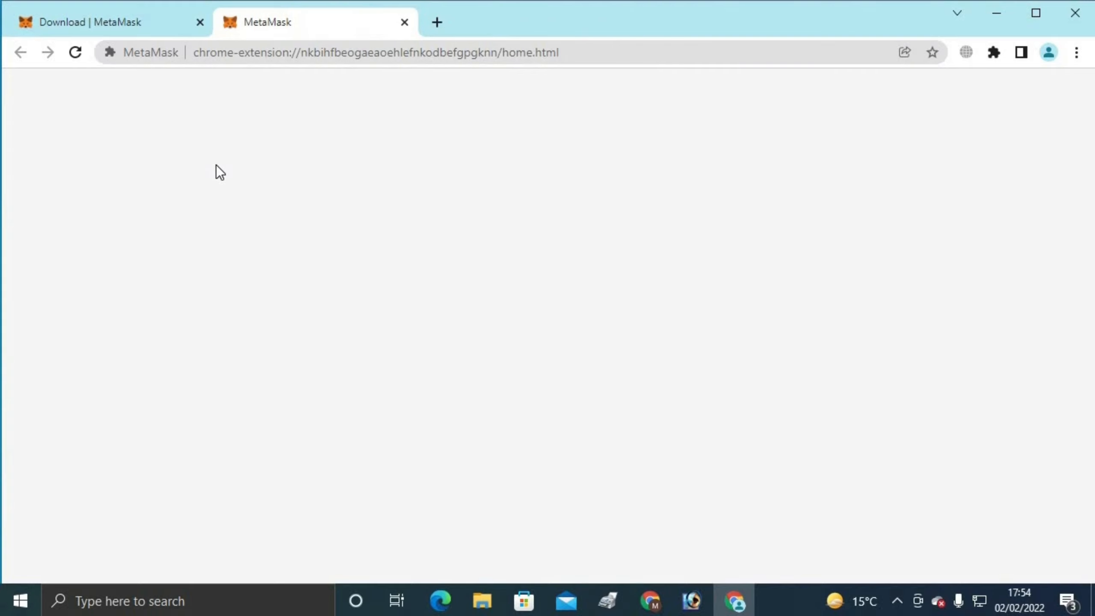
Pin the MetaMask extension so that it stays in the browser toolbar.
left_click(154, 31)
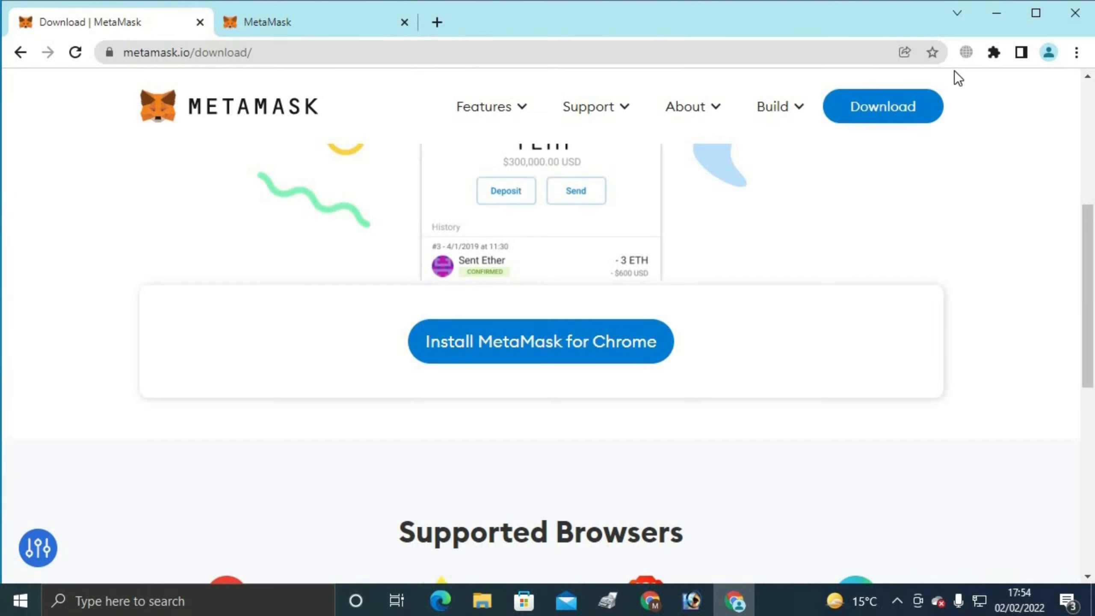
left_click(992, 53)
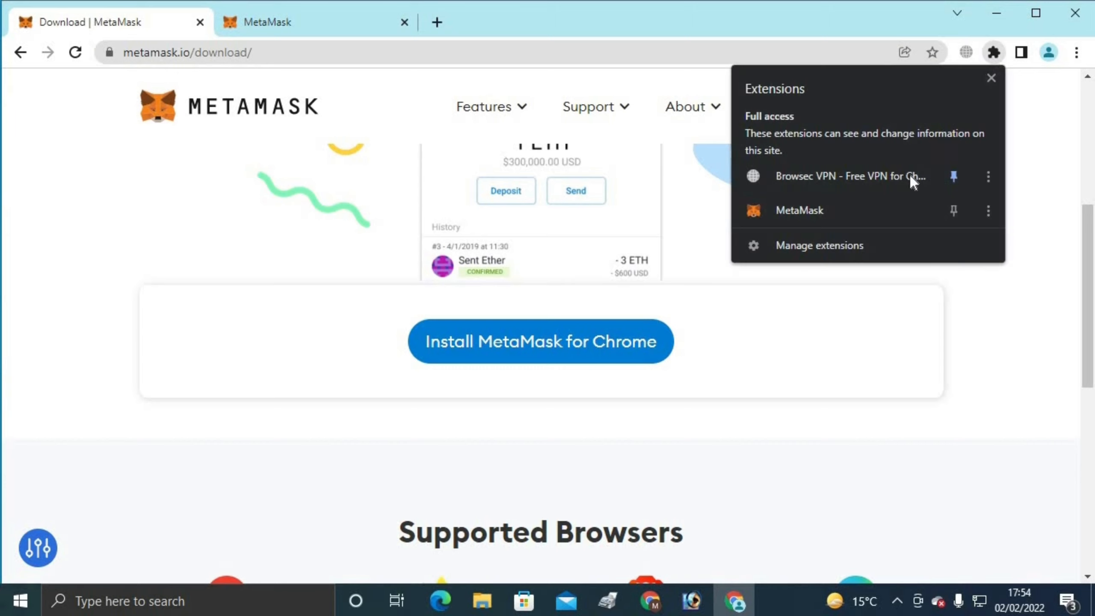
left_click(953, 209)
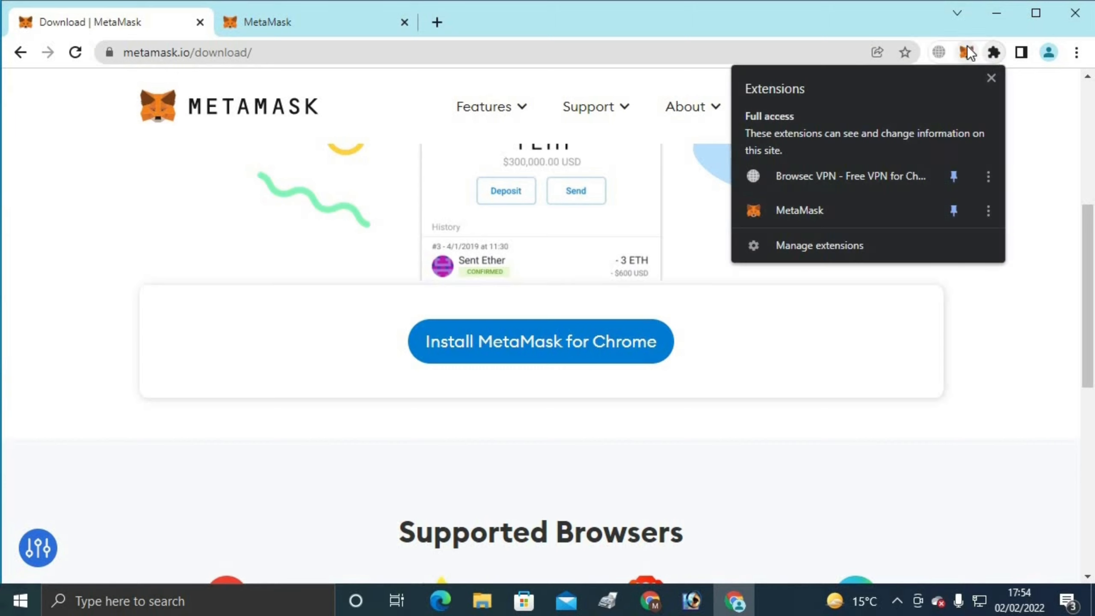
Launch MetaMask, choose to create a new wallet and agree to share usage data.
left_click(966, 46)
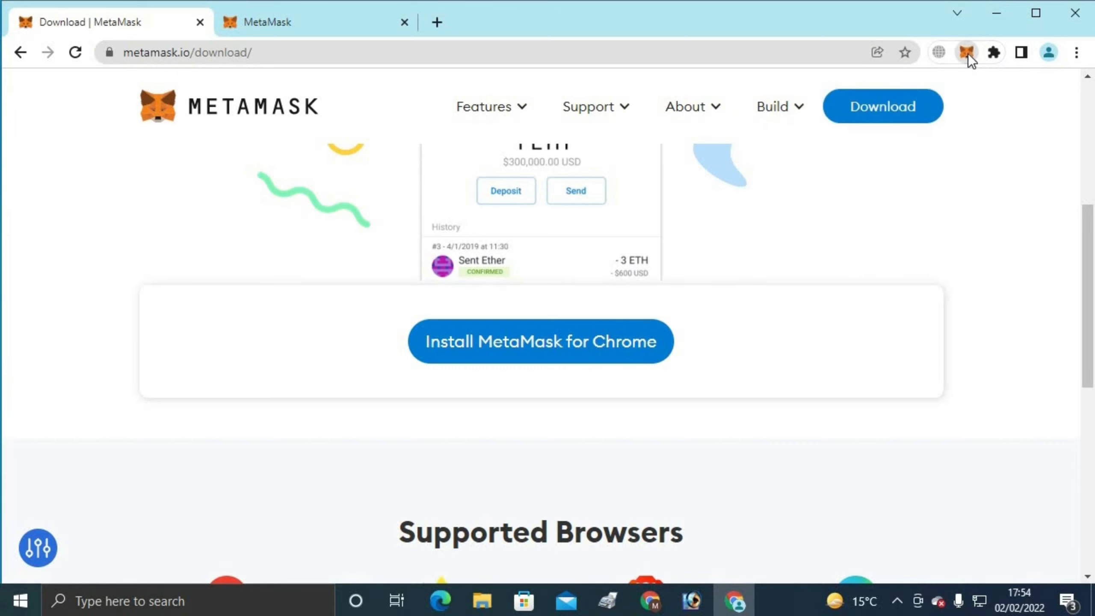
left_click(968, 53)
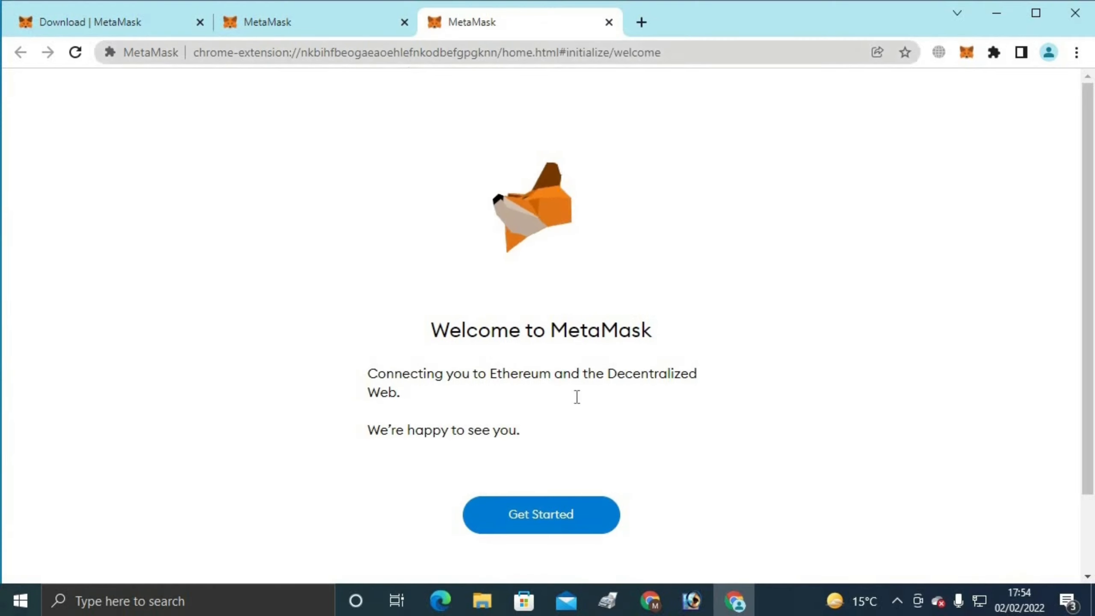
left_click(535, 517)
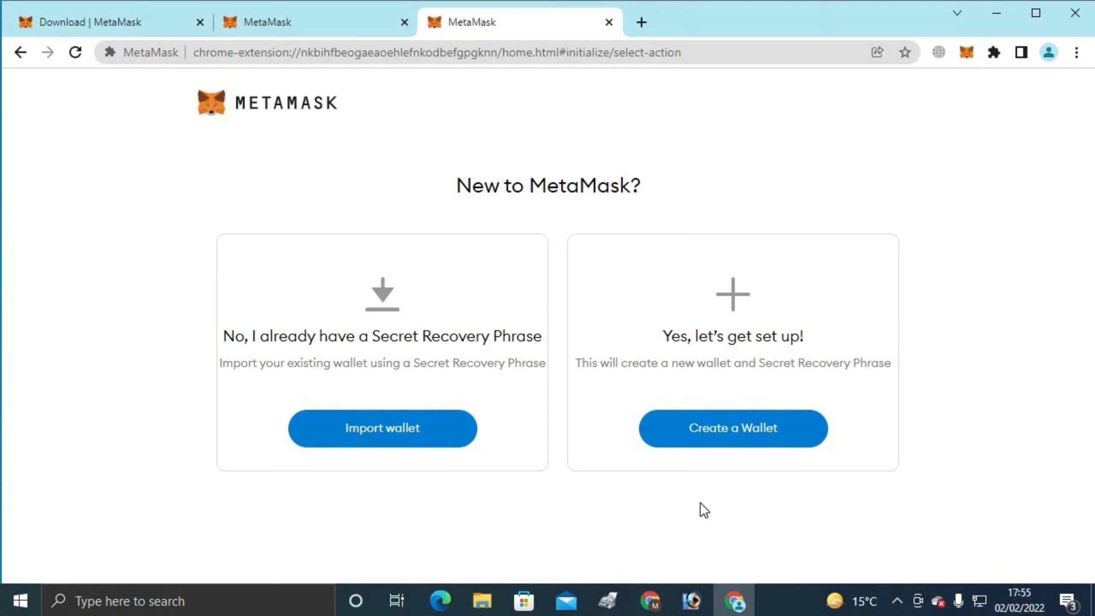
left_click(731, 431)
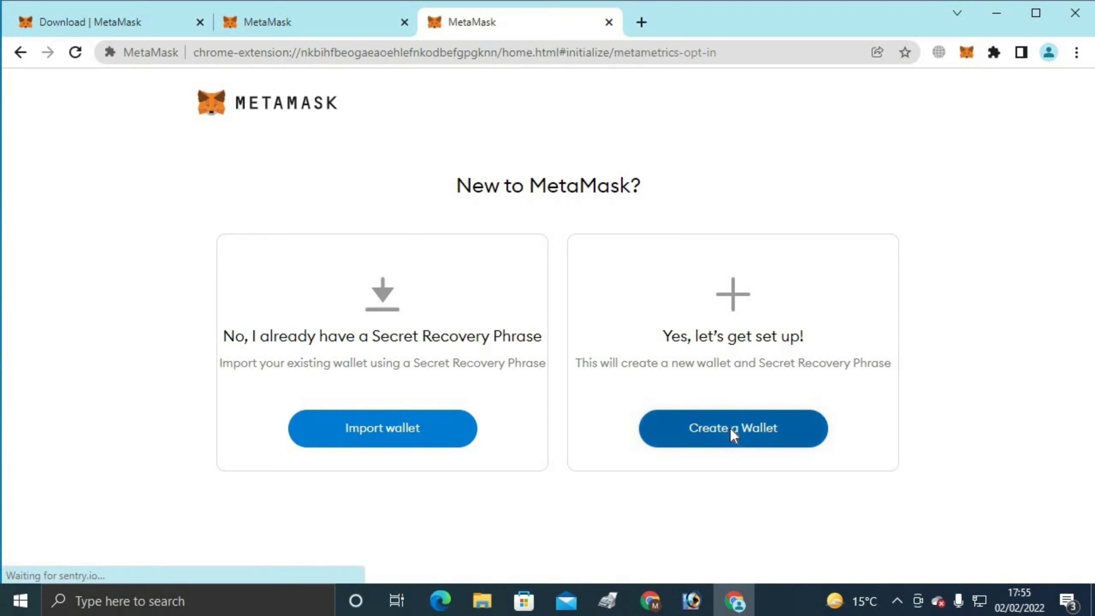
scroll(652, 431, "down", 2)
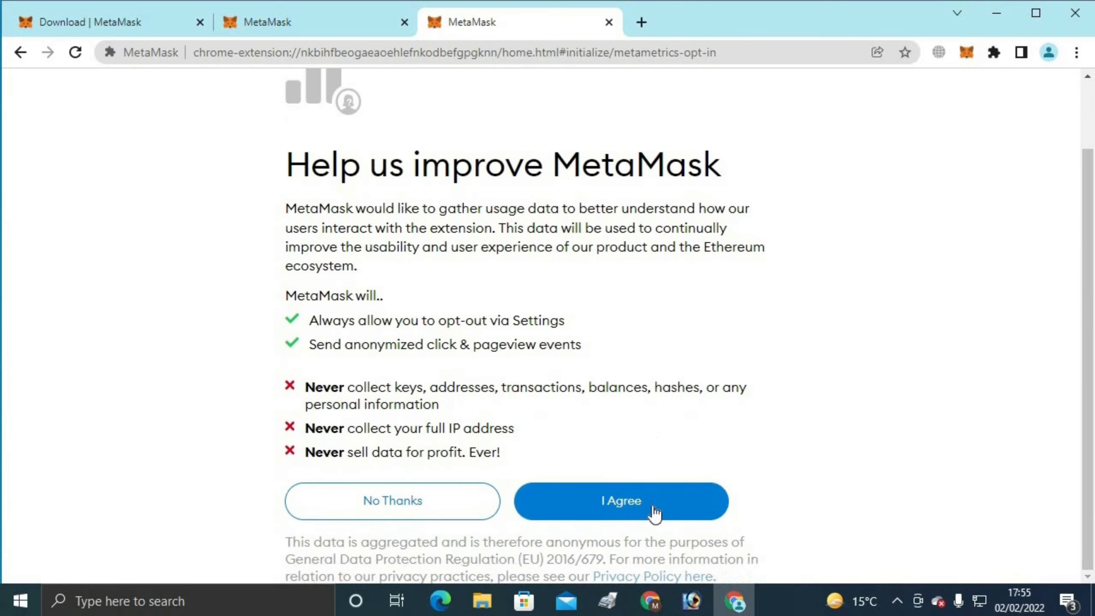
left_click(618, 505)
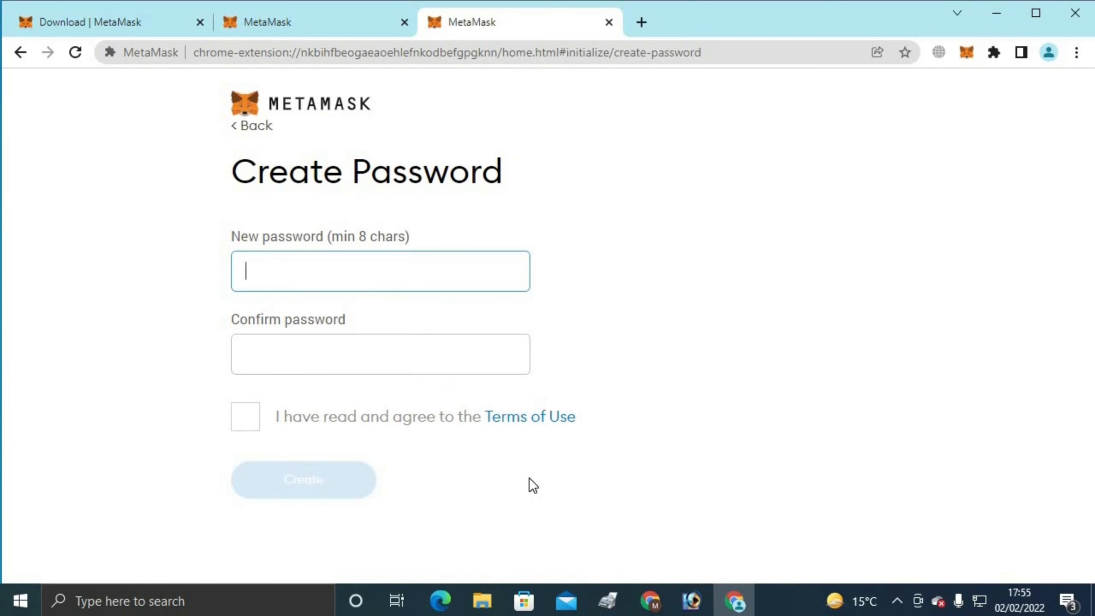
Enter and confirm the new wallet password, accept the Terms of Use and create the wallet.
type("•••")
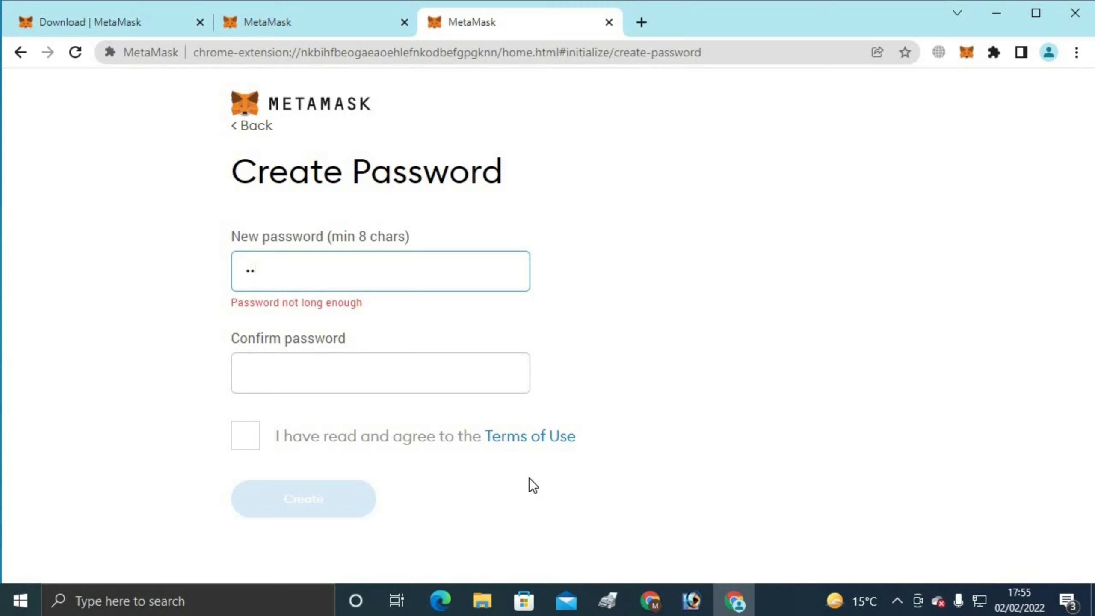
type("••••••")
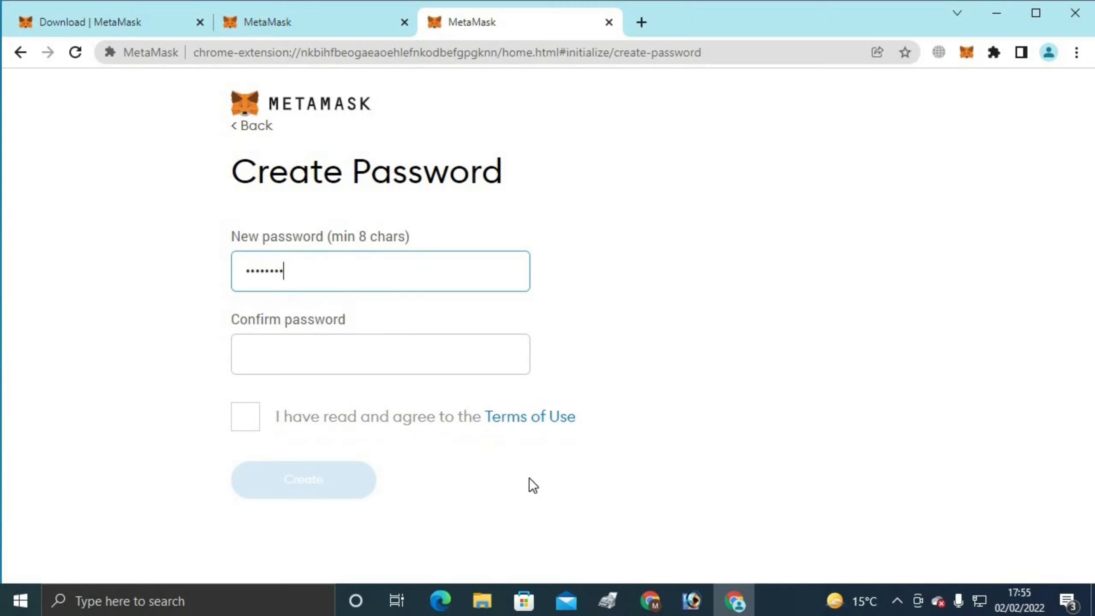
left_click(394, 364)
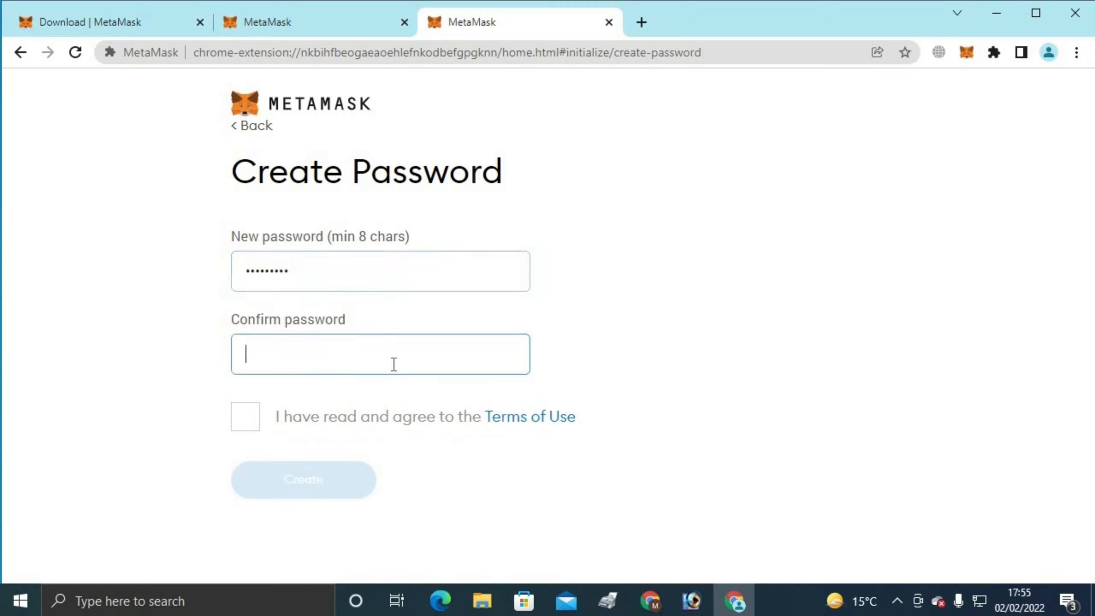
type("••••••••")
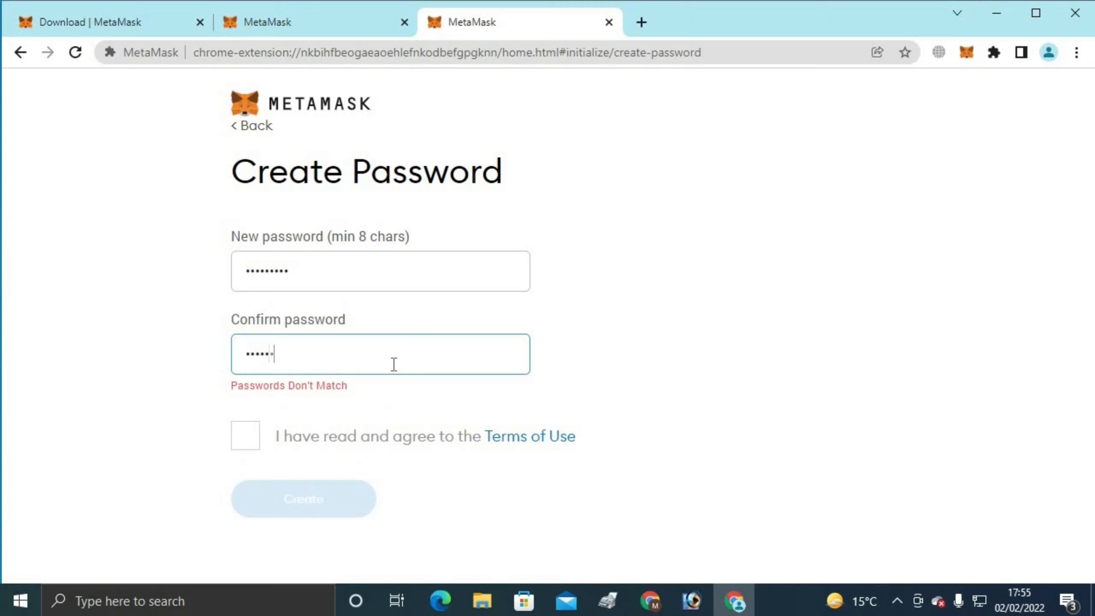
type("•")
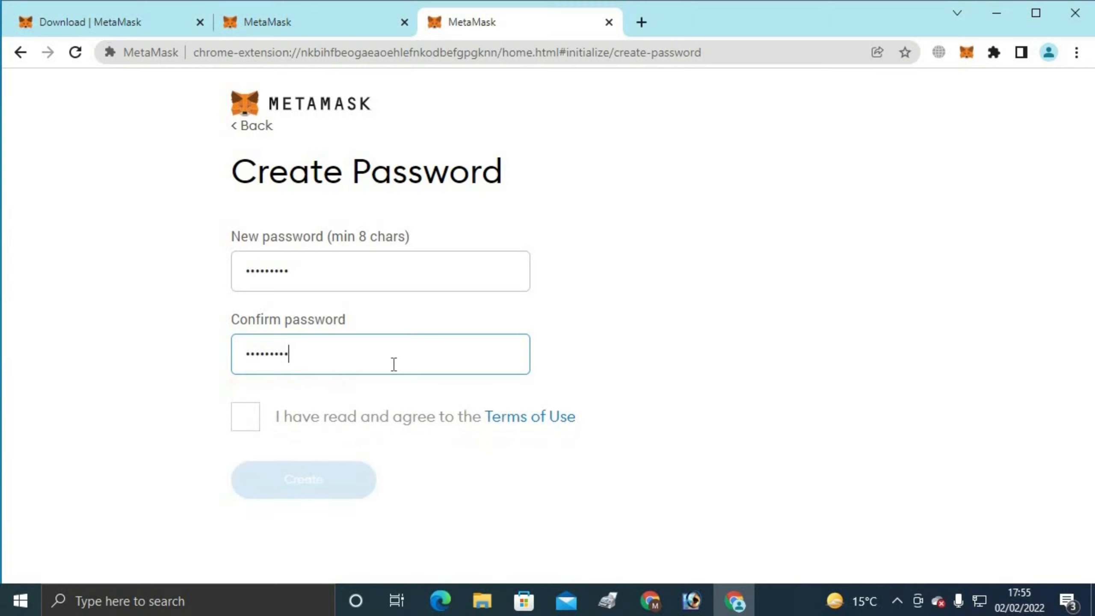
left_click(244, 418)
left_click(311, 490)
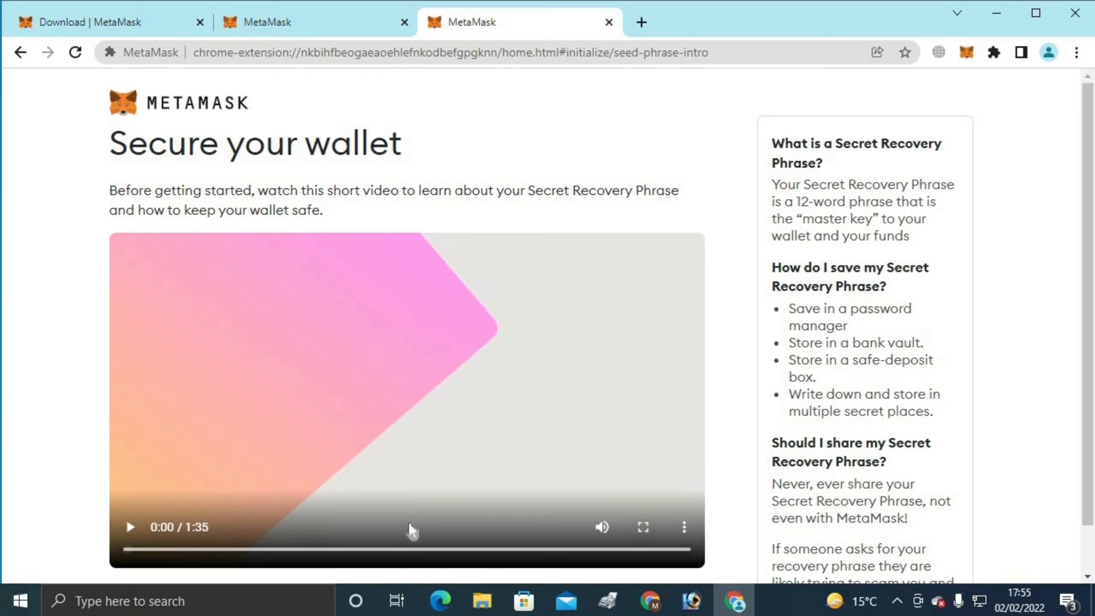
Continue past the wallet security video and reveal the Secret Recovery Phrase.
scroll(409, 522, "down", 1)
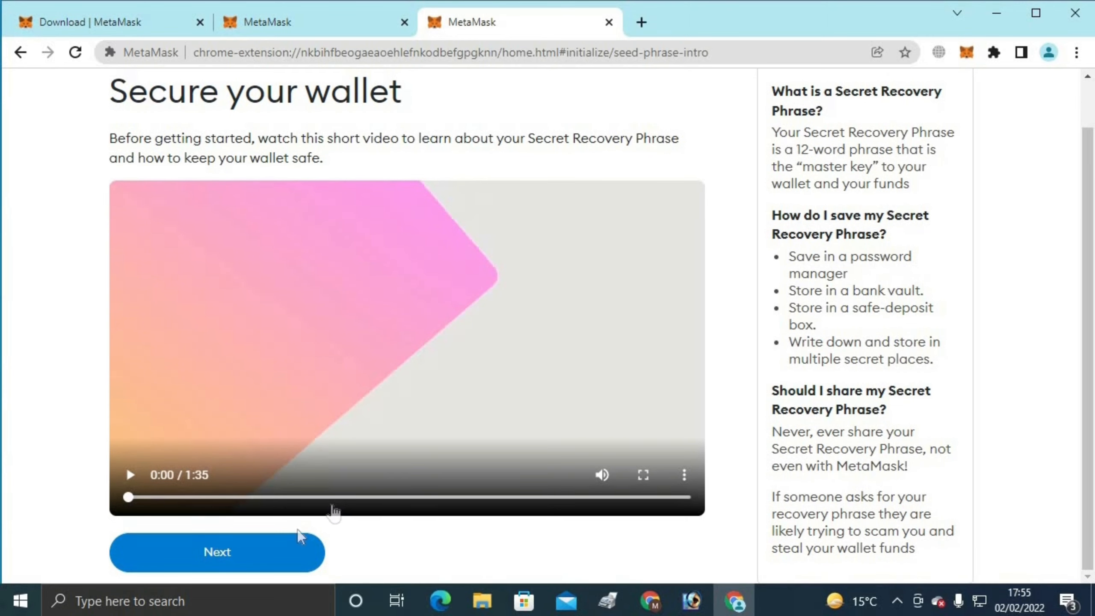
left_click(265, 550)
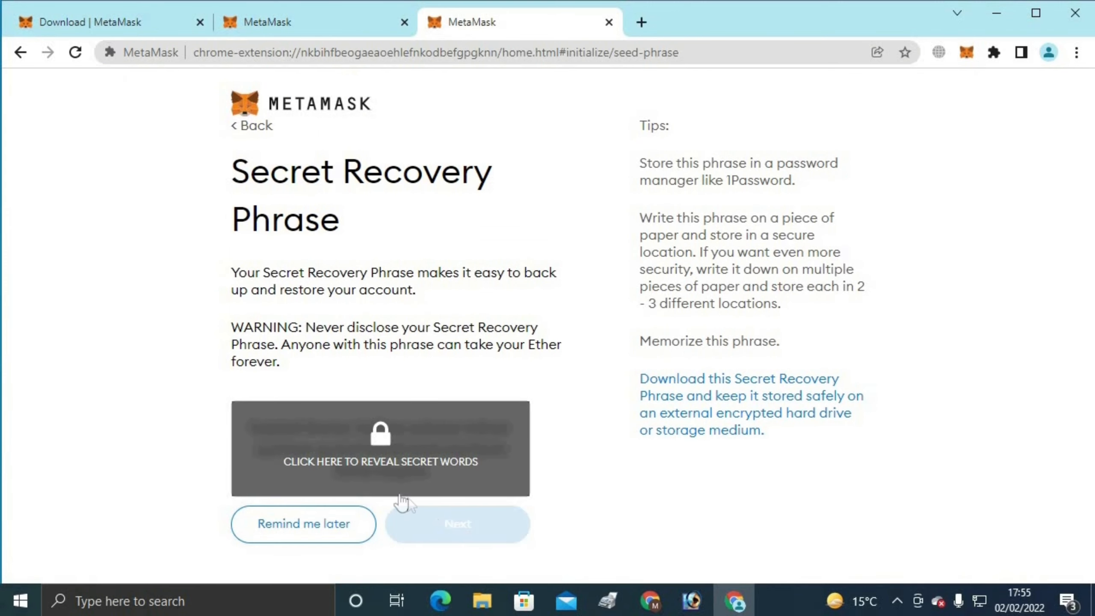
left_click(394, 471)
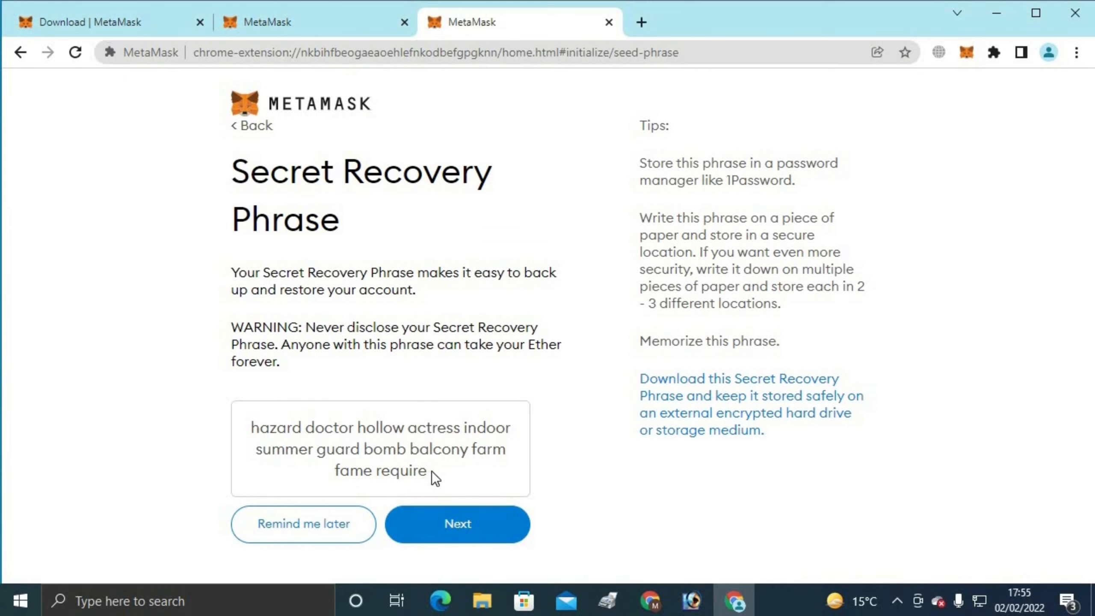
Copy the whole Secret Recovery Phrase and snap the browser window to the right half of the screen.
left_click_drag(426, 470, 252, 430)
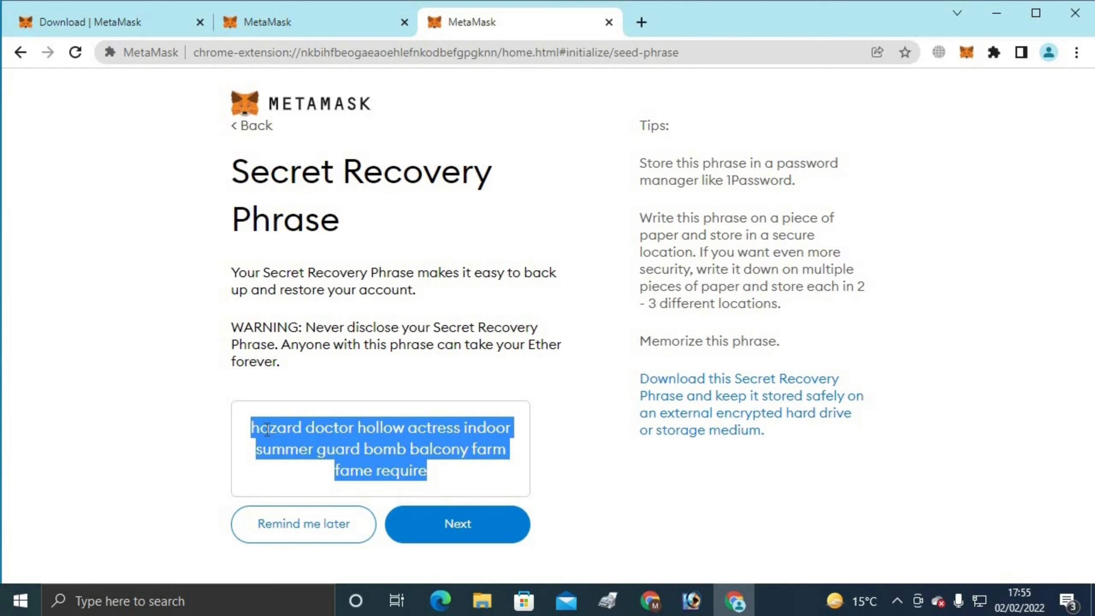
right_click(266, 429)
left_click(290, 438)
key("super+Right")
Create a new text document on the desktop and name it Metamask.
right_click(276, 254)
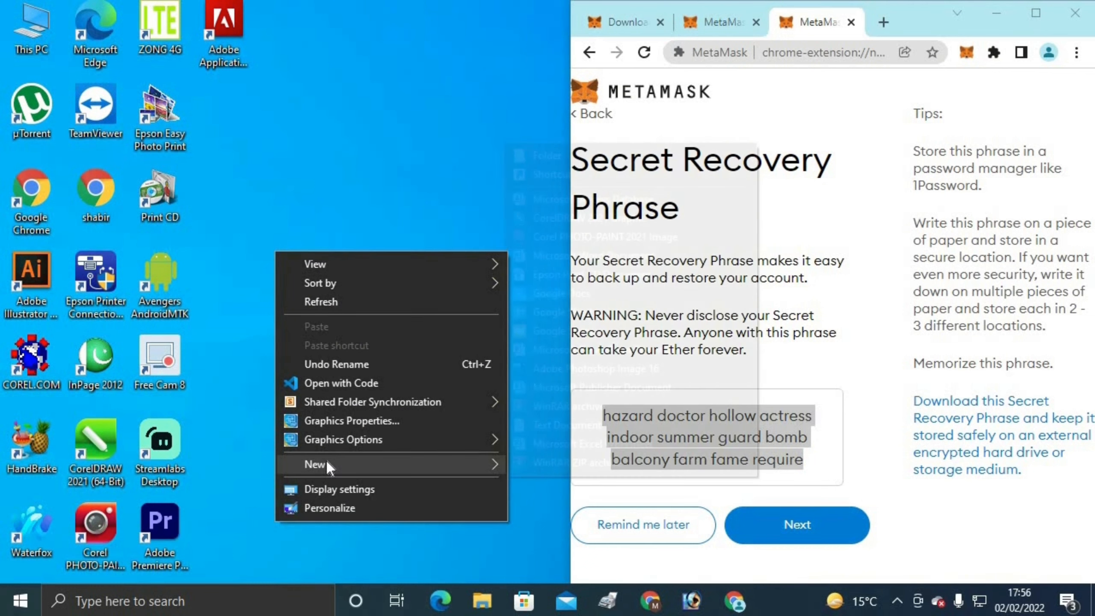
left_click(327, 461)
left_click(576, 425)
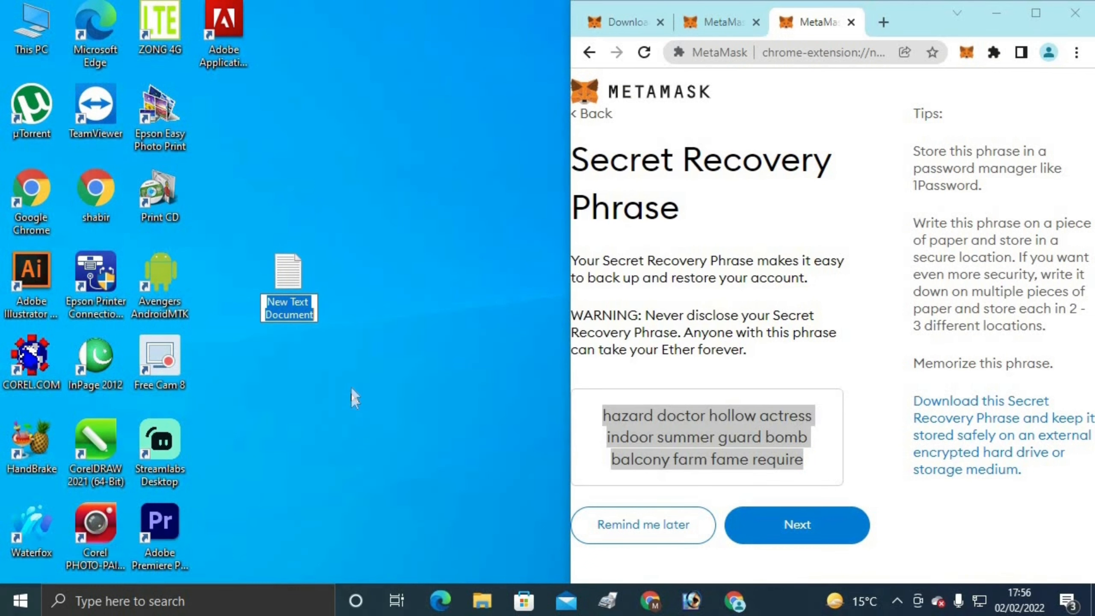
type("Meta")
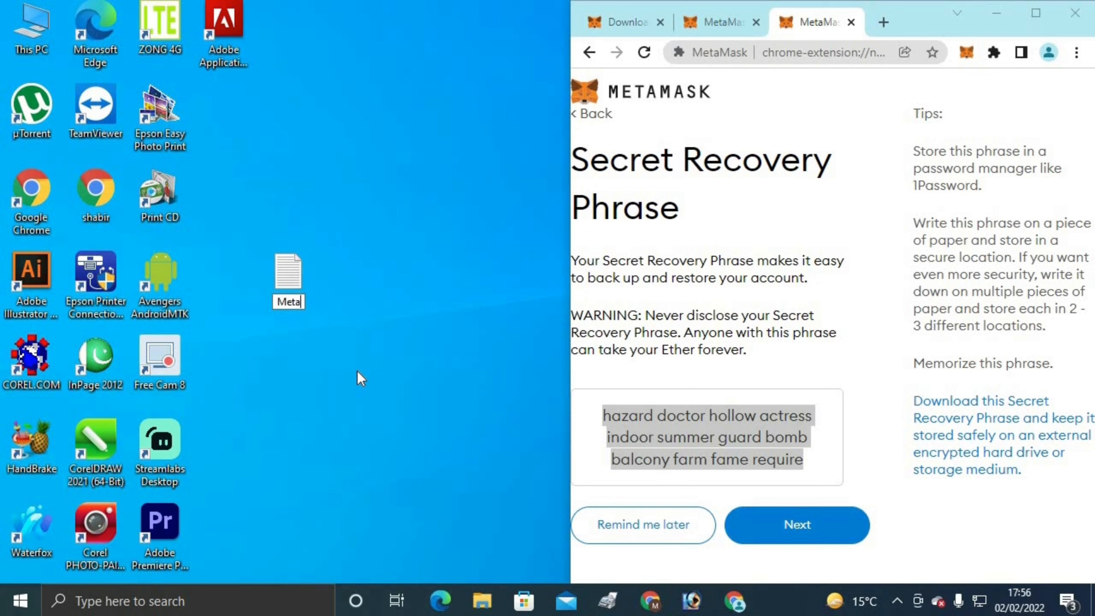
type("mask")
key("Return")
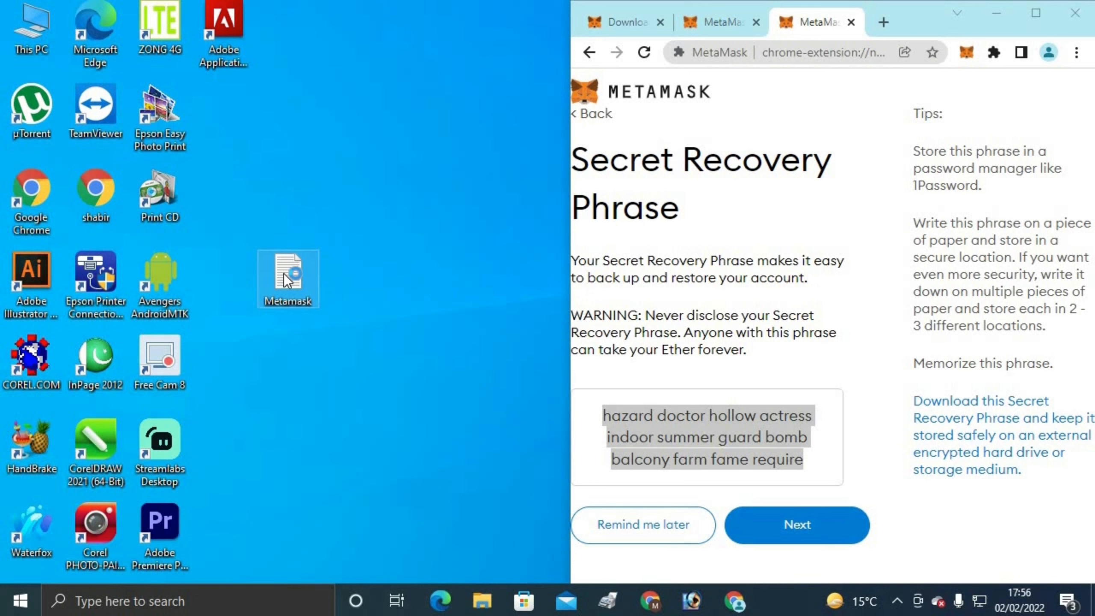
Paste and save the Secret Recovery Phrase in the Metamask text file, break it into two lines and place the window beside the browser.
double_click(284, 273)
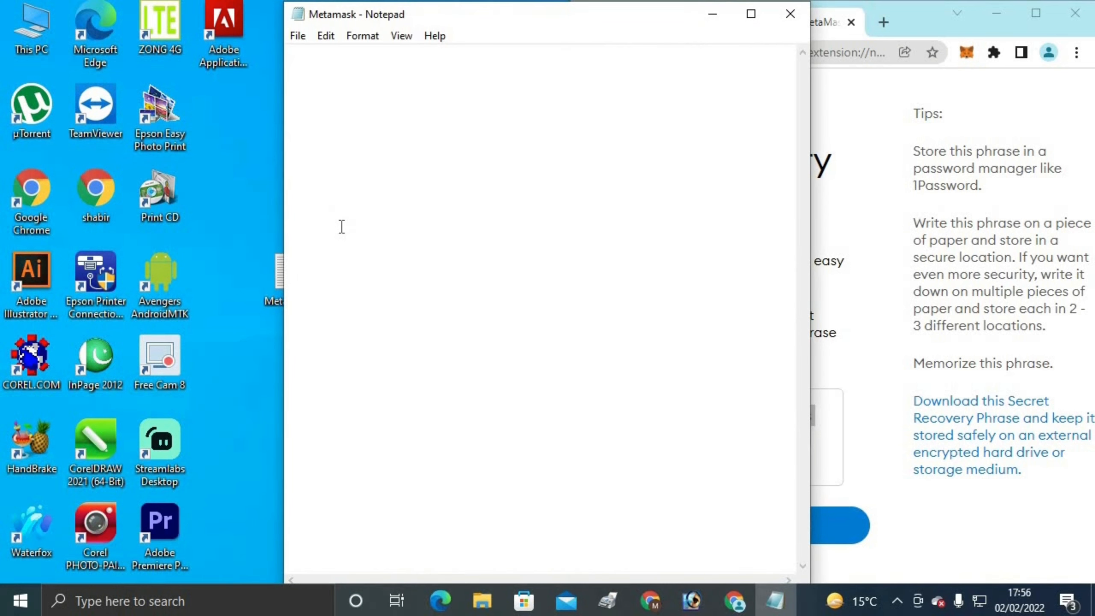
key("ctrl+v")
key("ctrl+s")
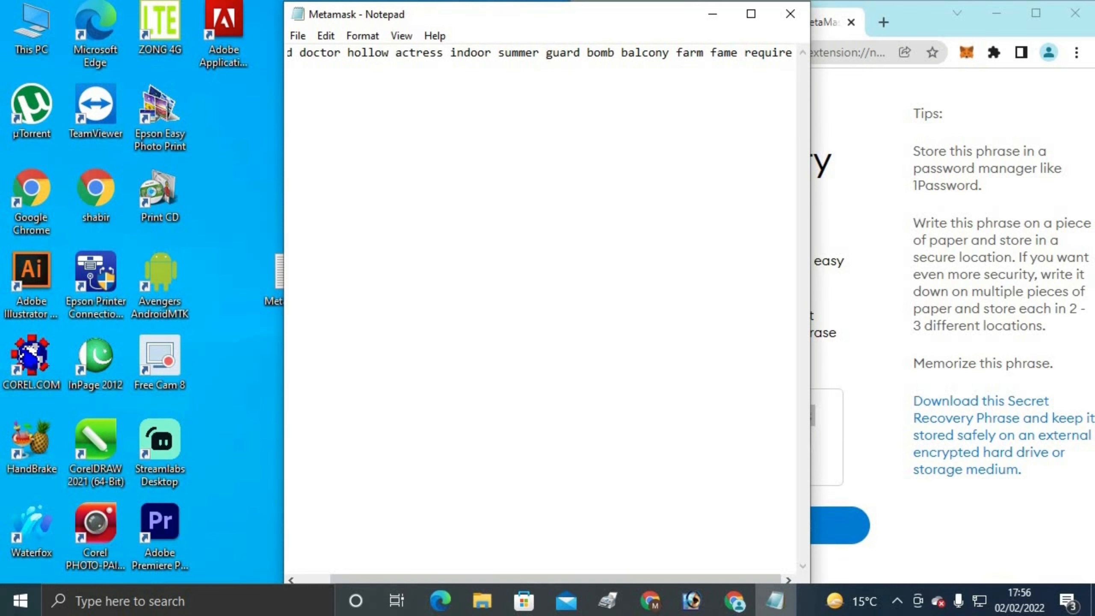
left_click(544, 52)
key("Return")
left_click_drag(555, 19, 289, 17)
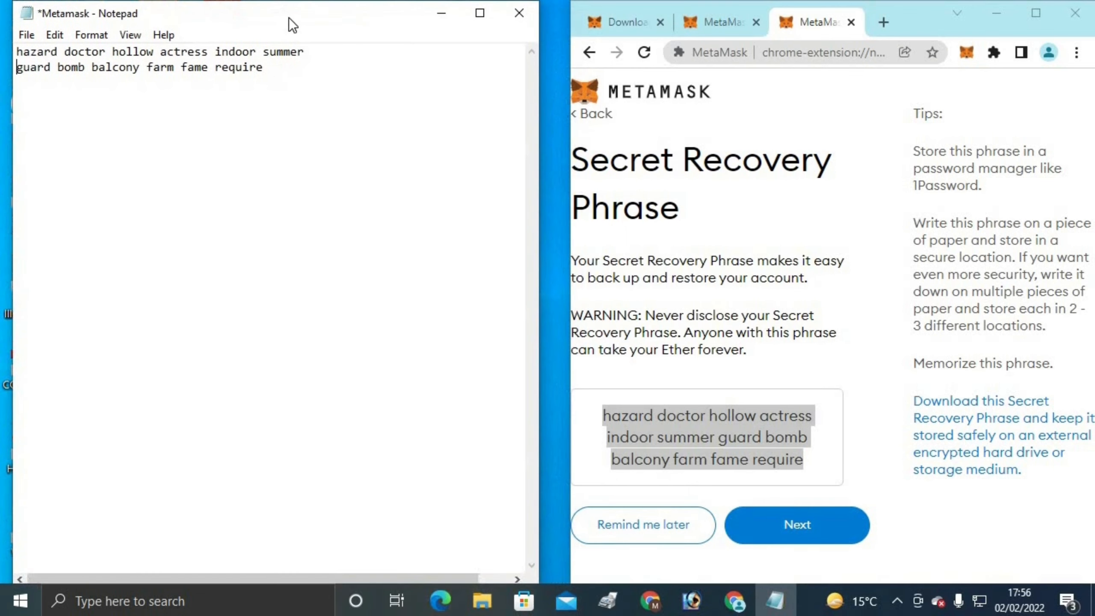
Continue to the Secret Recovery Phrase confirmation and select the first three words of the phrase in order.
left_click(792, 530)
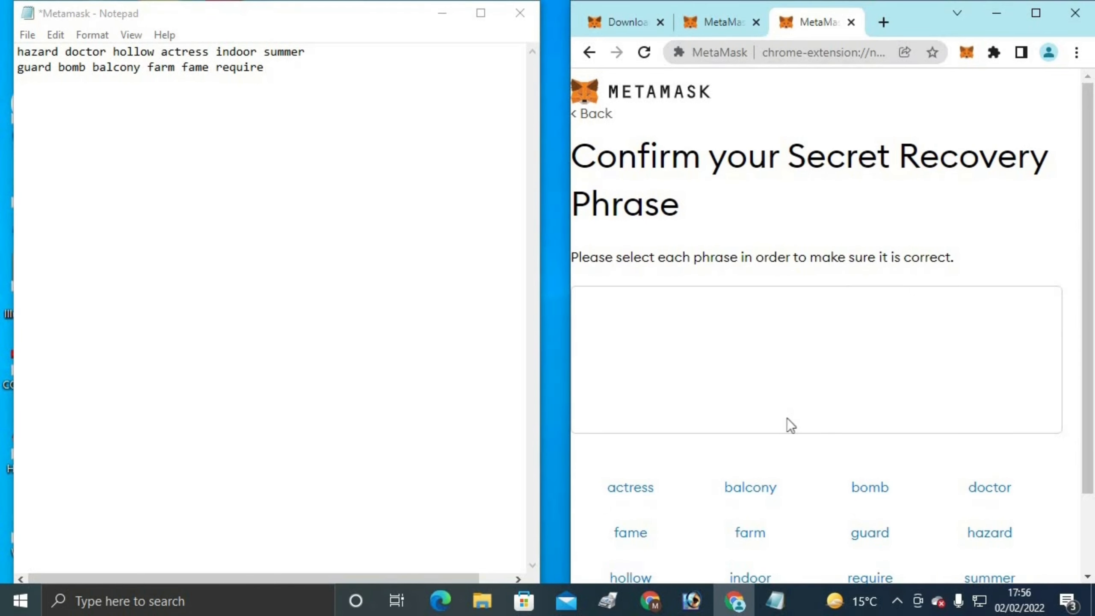
scroll(791, 417, "down", 2)
scroll(790, 417, "down", 1)
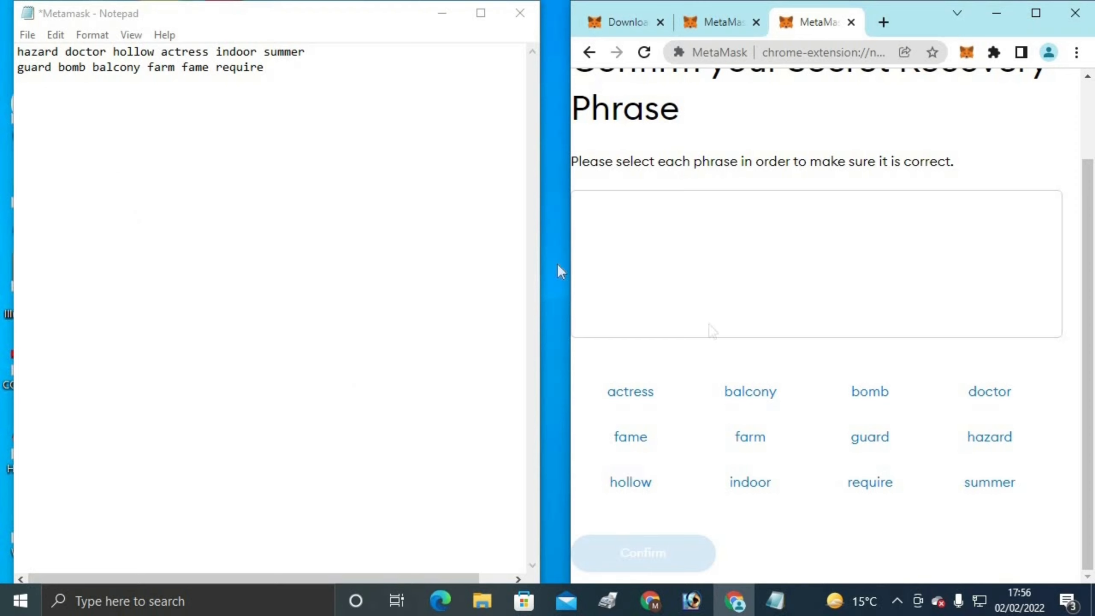
left_click(987, 437)
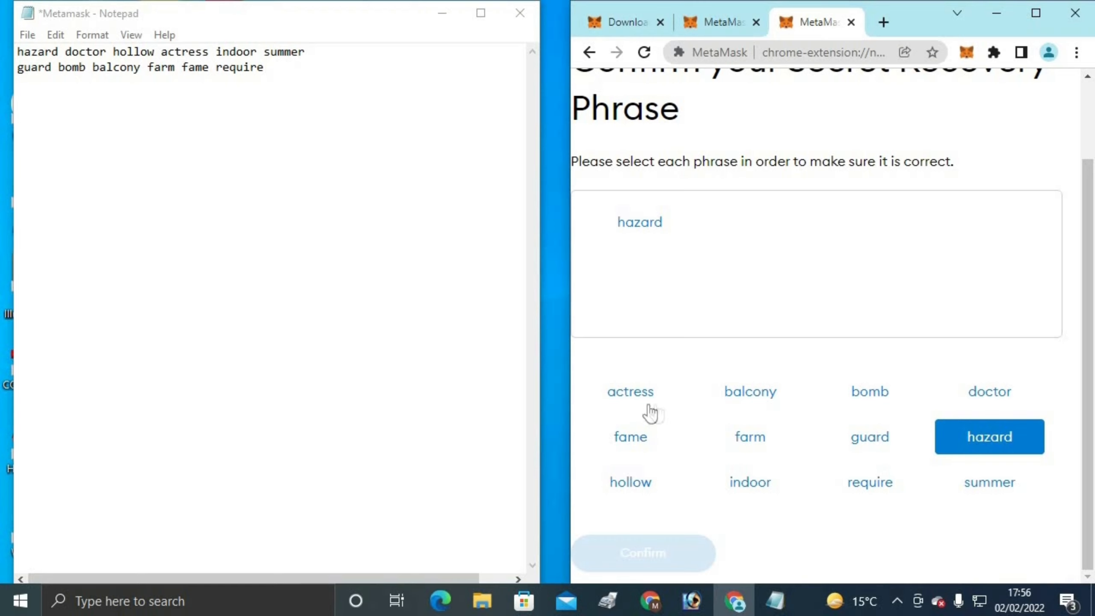
left_click(997, 400)
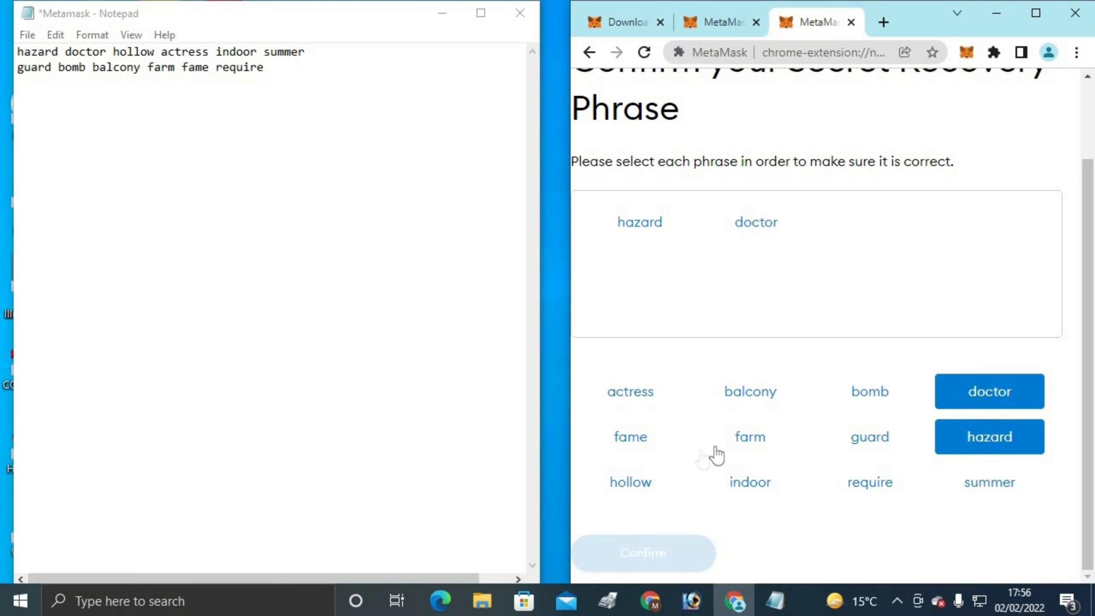
left_click(628, 489)
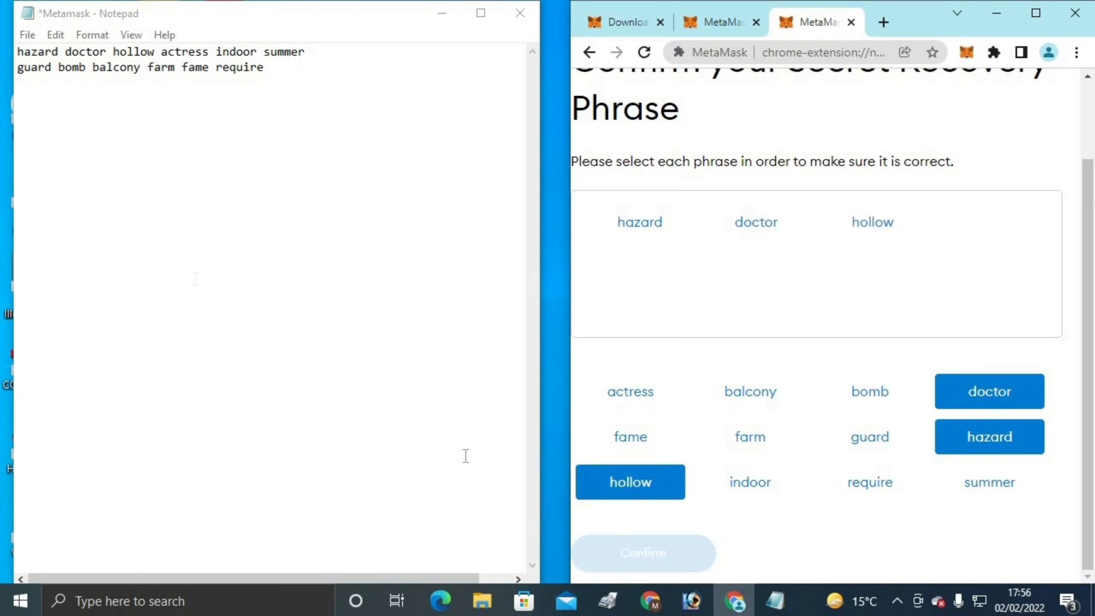
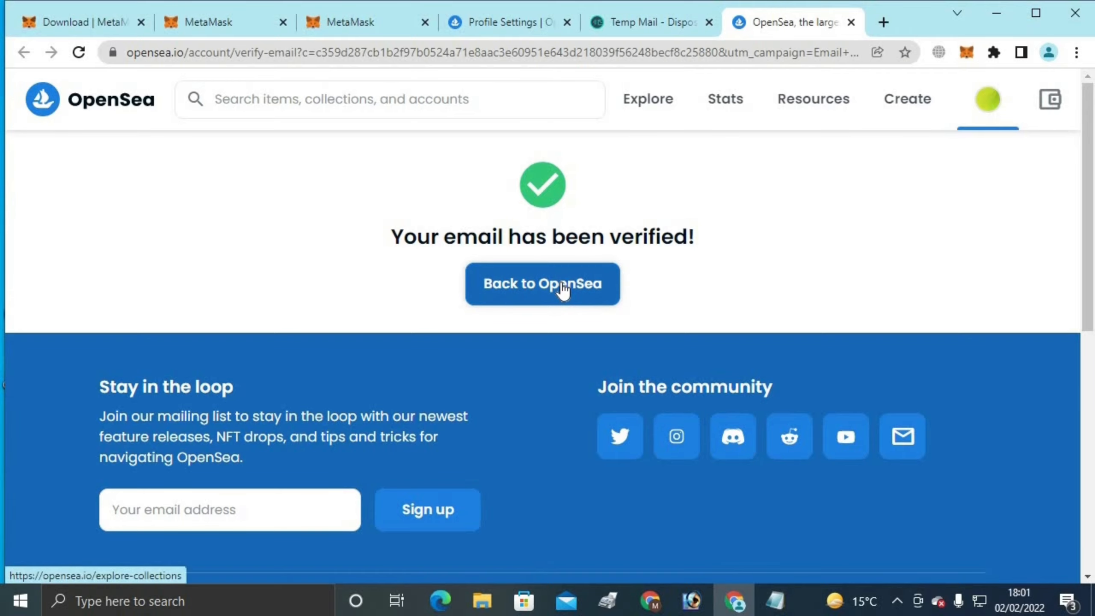
Return to OpenSea from the email verification page and open the account profile.
left_click(563, 289)
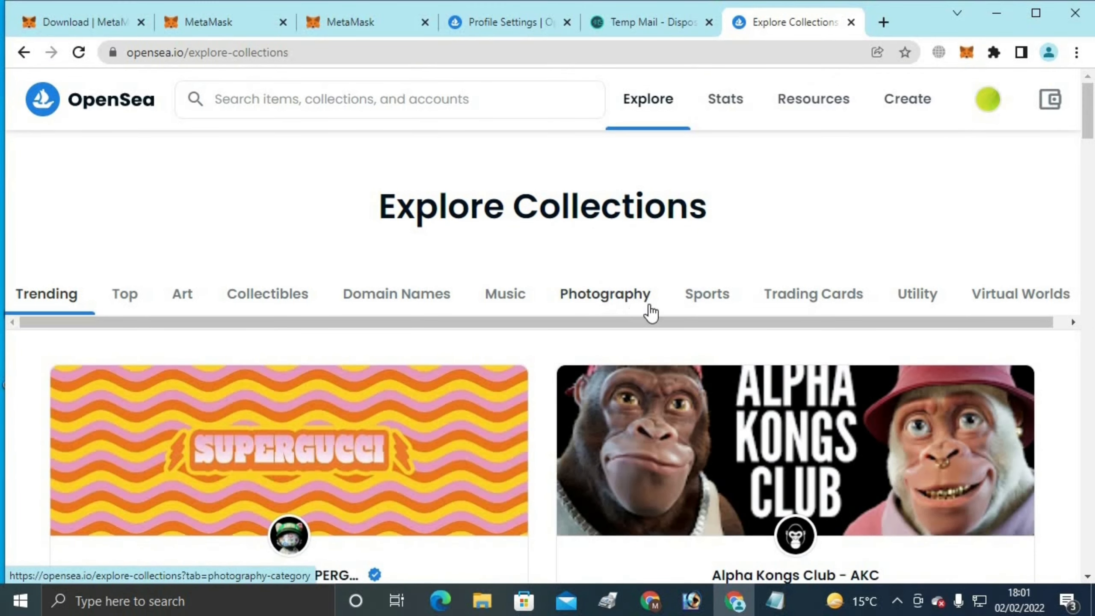
scroll(648, 305, "down", 5)
scroll(796, 286, "up", 5)
left_click(972, 115)
mouse_move(736, 602)
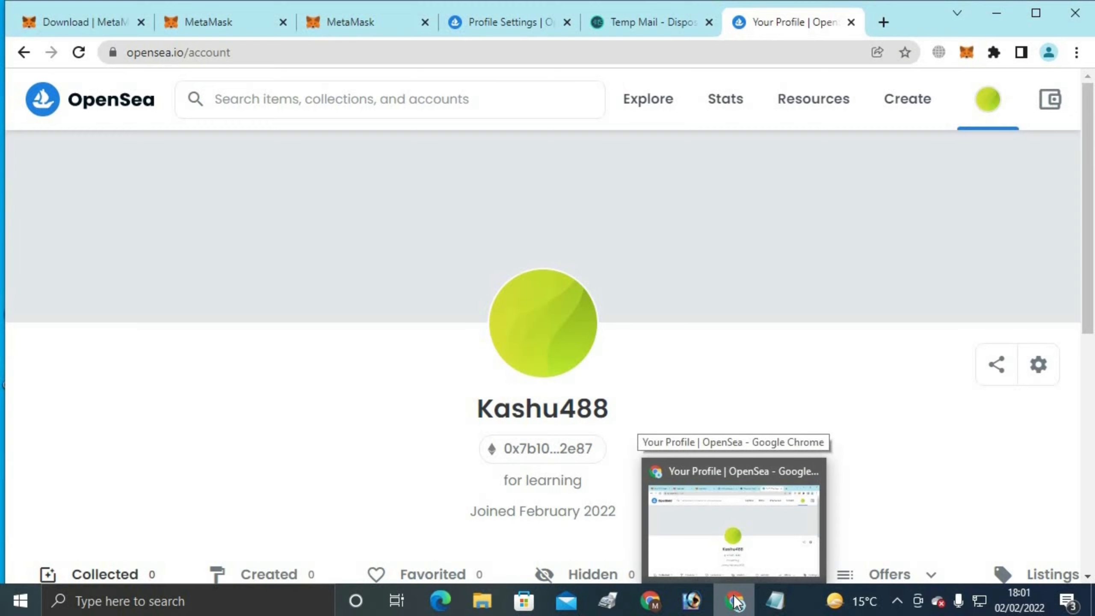
Switch to the other Chrome window, reload its OpenSea account page and look over the profile.
left_click(651, 600)
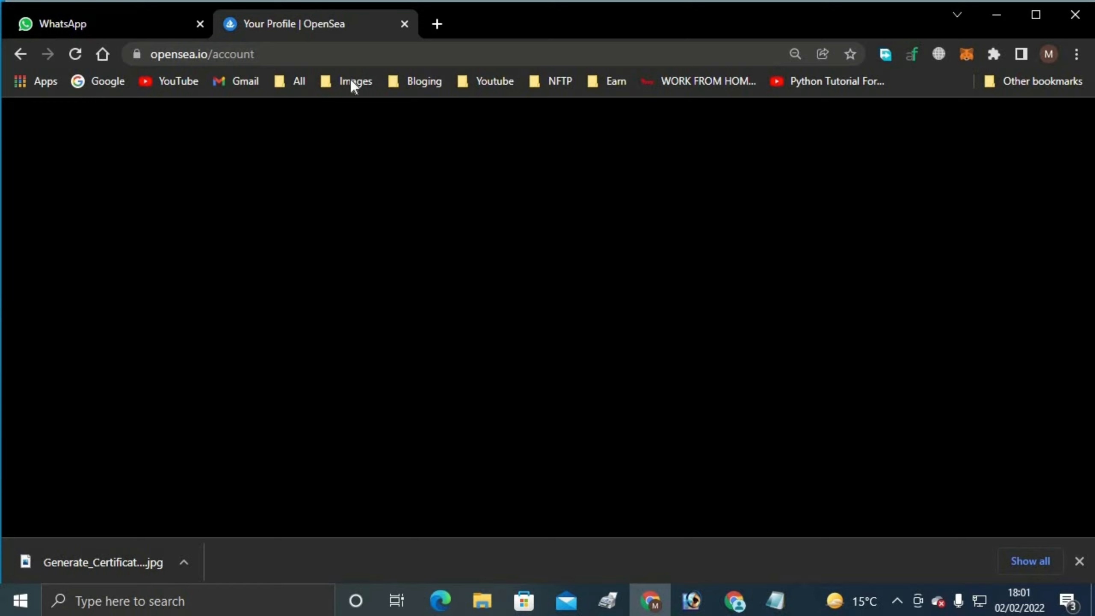
left_click(332, 54)
key("Return")
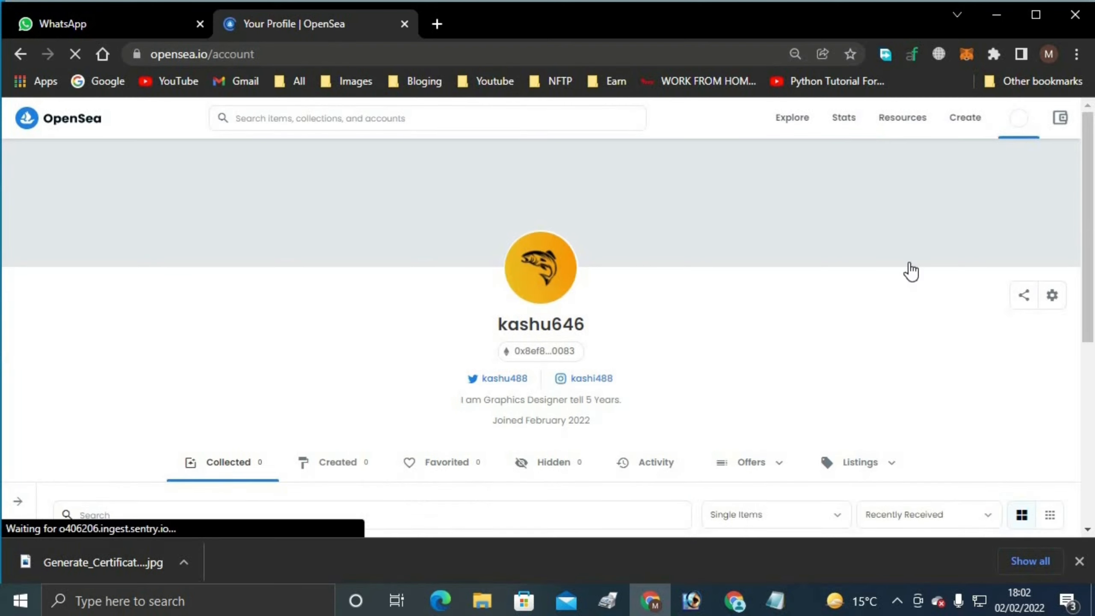
scroll(626, 338, "down", 4)
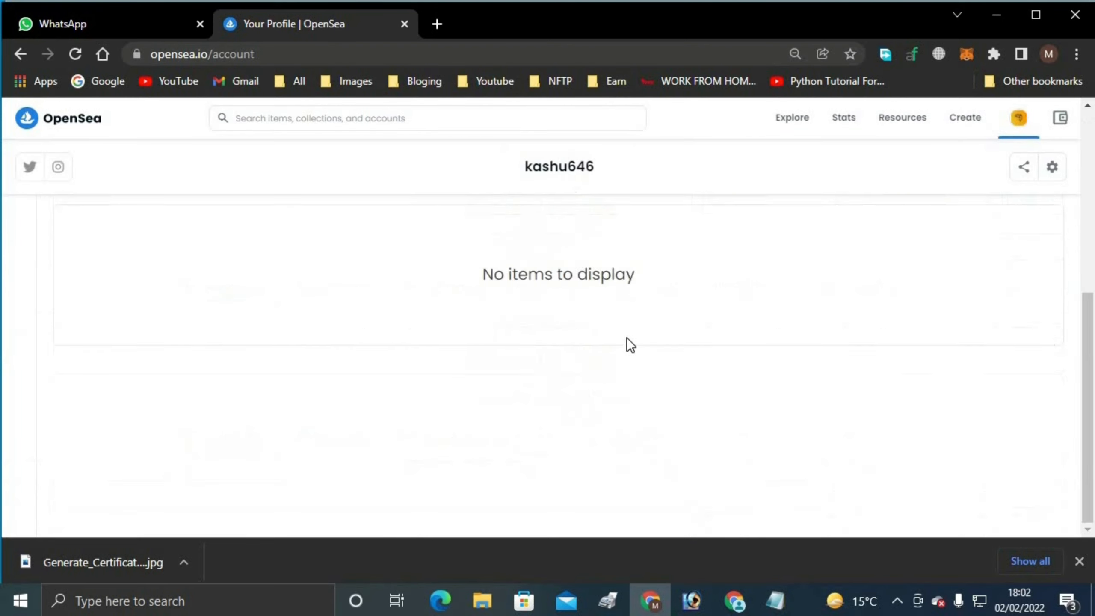
scroll(627, 337, "up", 4)
scroll(628, 337, "down", 1)
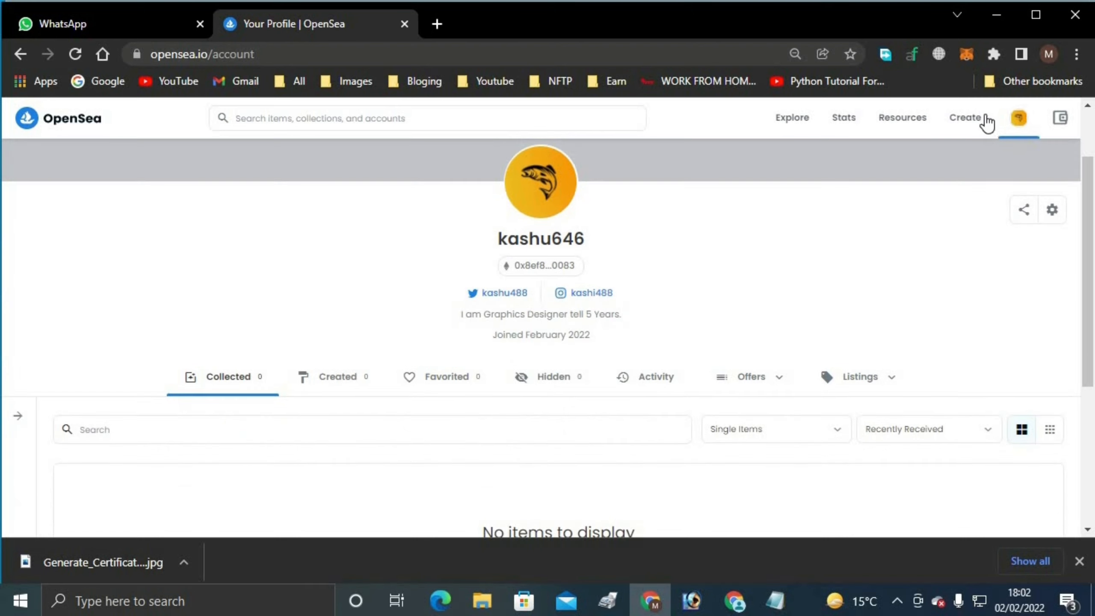
Start creating a new OpenSea item and upload the 1st Creation file from the Desktop as its media.
left_click(973, 120)
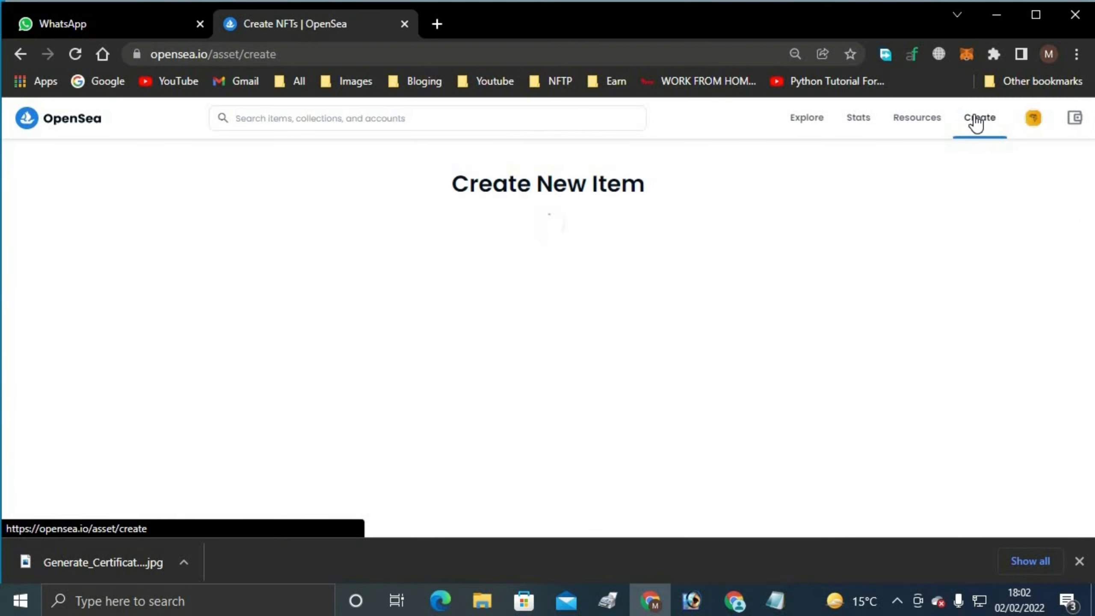
scroll(501, 305, "down", 4)
scroll(411, 292, "up", 2)
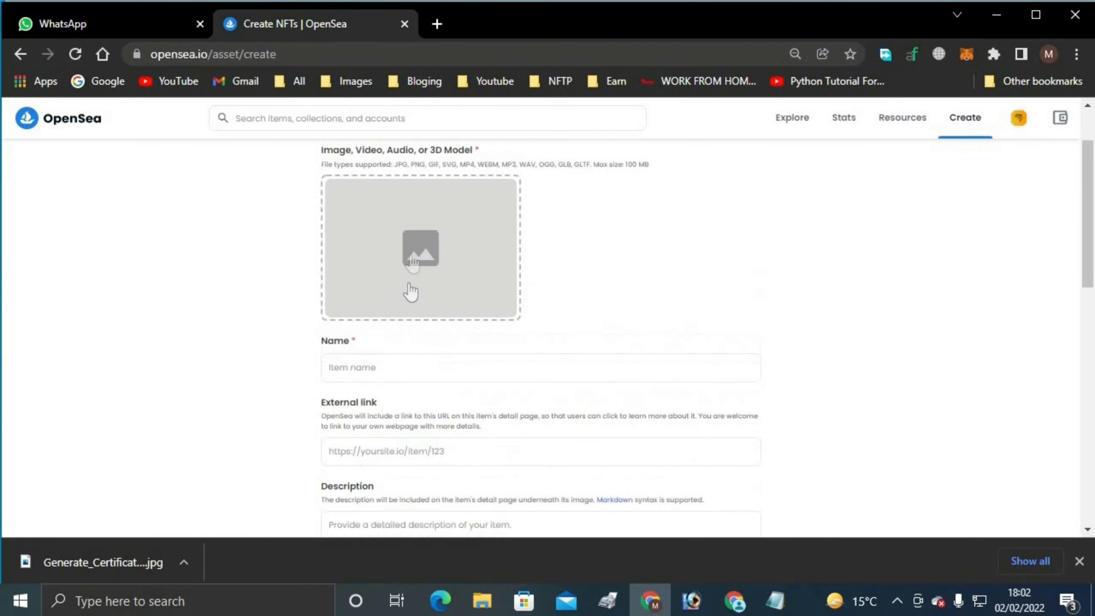
left_click(410, 255)
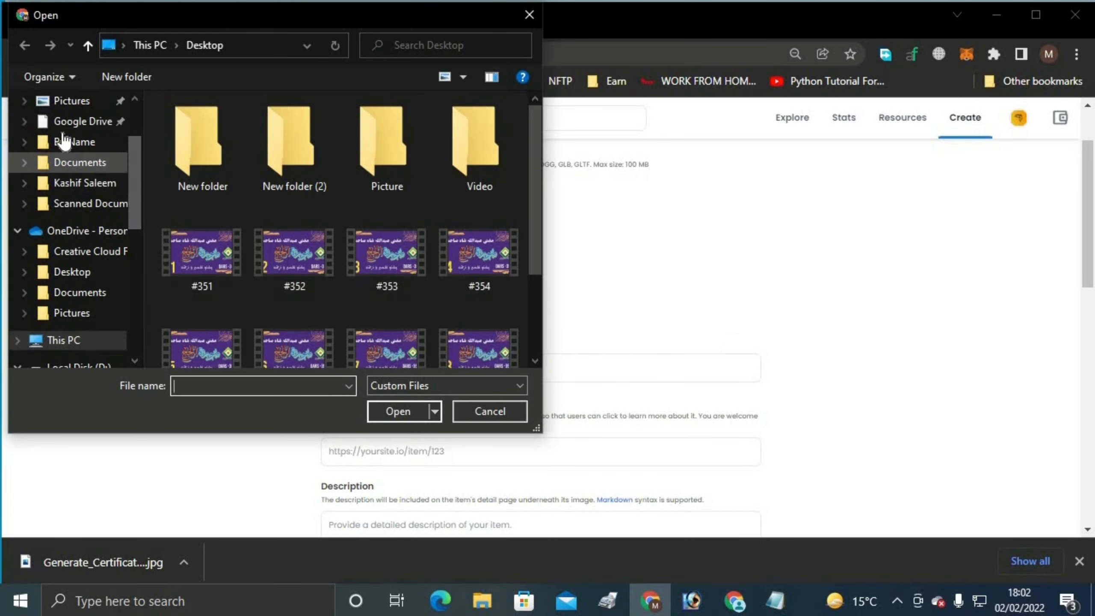
scroll(64, 140, "down", 3)
scroll(74, 200, "up", 4)
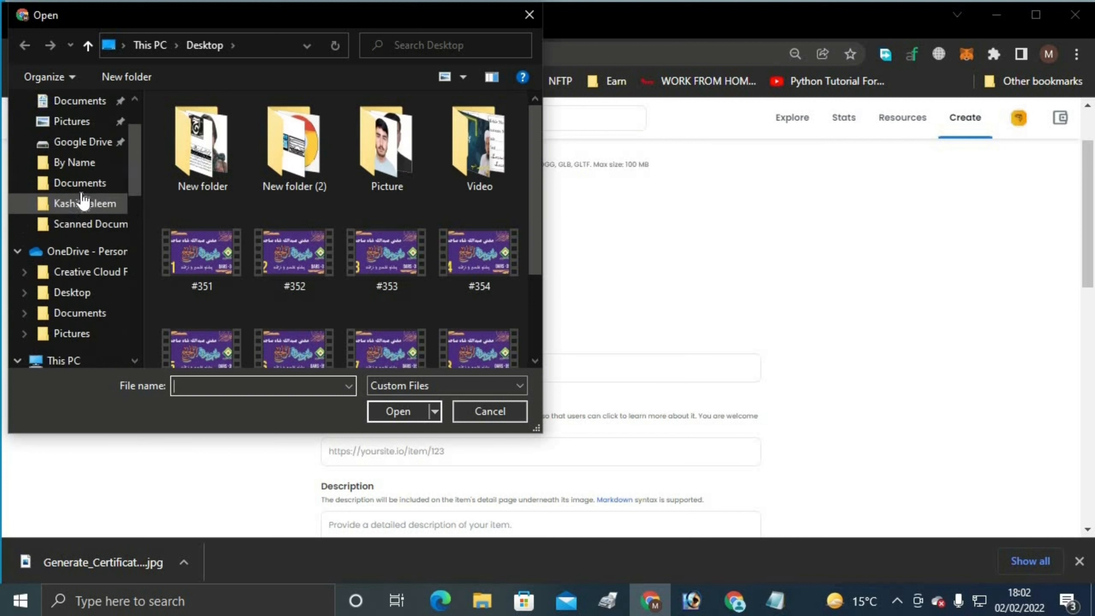
scroll(73, 172, "up", 3)
scroll(396, 260, "down", 2)
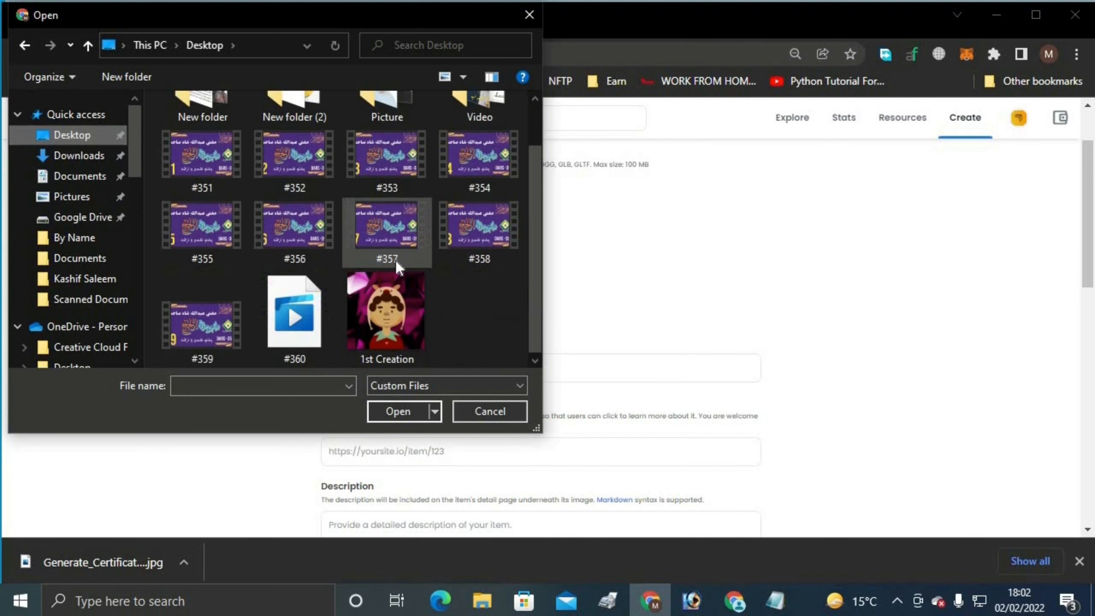
left_click(392, 310)
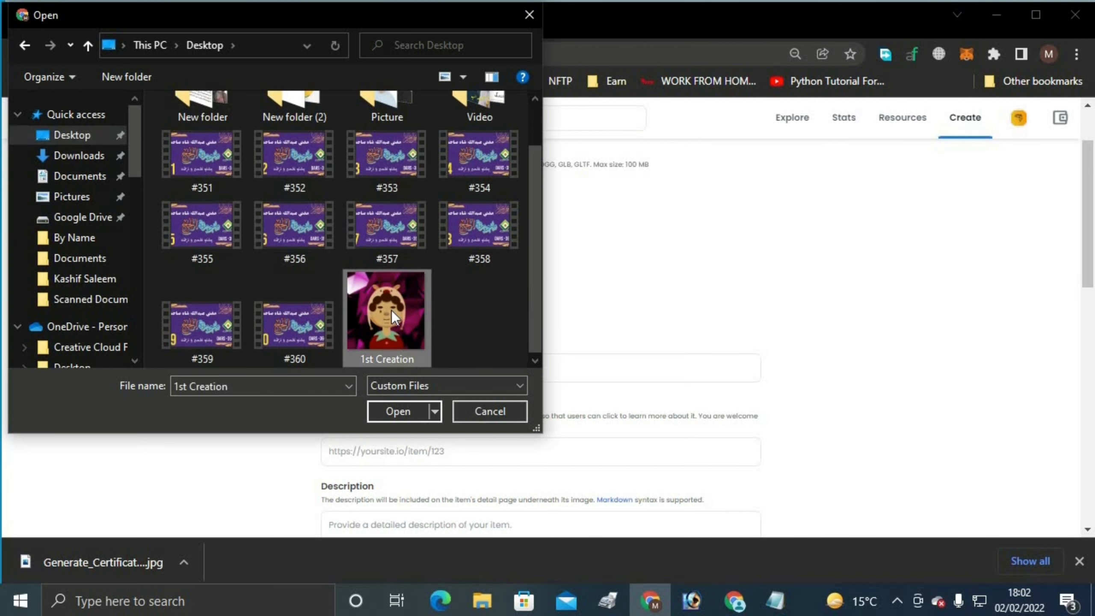
left_click(413, 421)
Name the new item "Doll Gif".
scroll(454, 423, "down", 2)
left_click(398, 283)
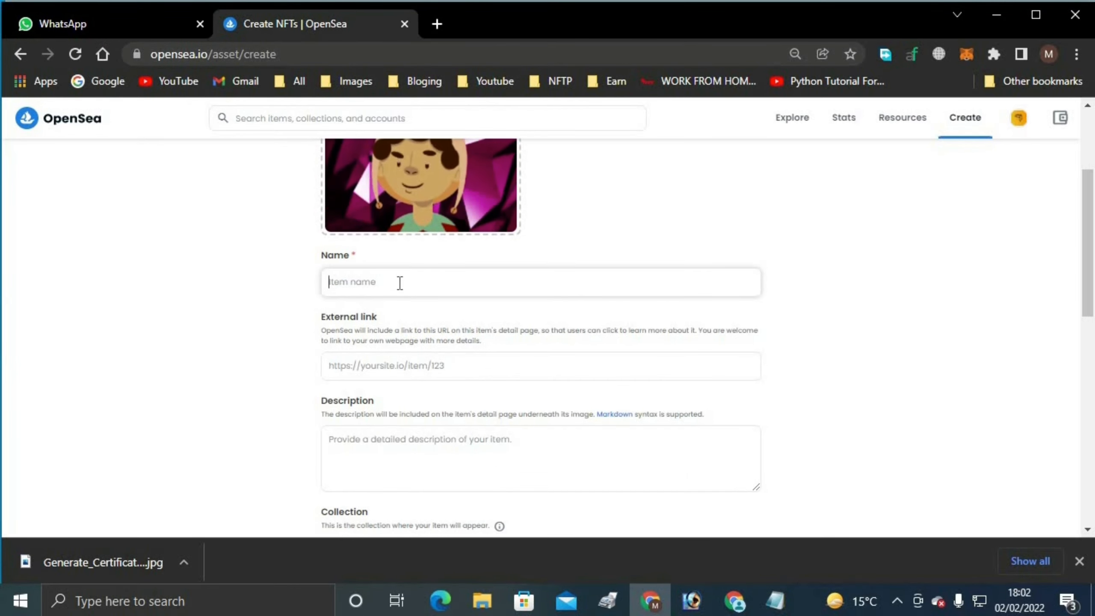
scroll(548, 367, "up", 2)
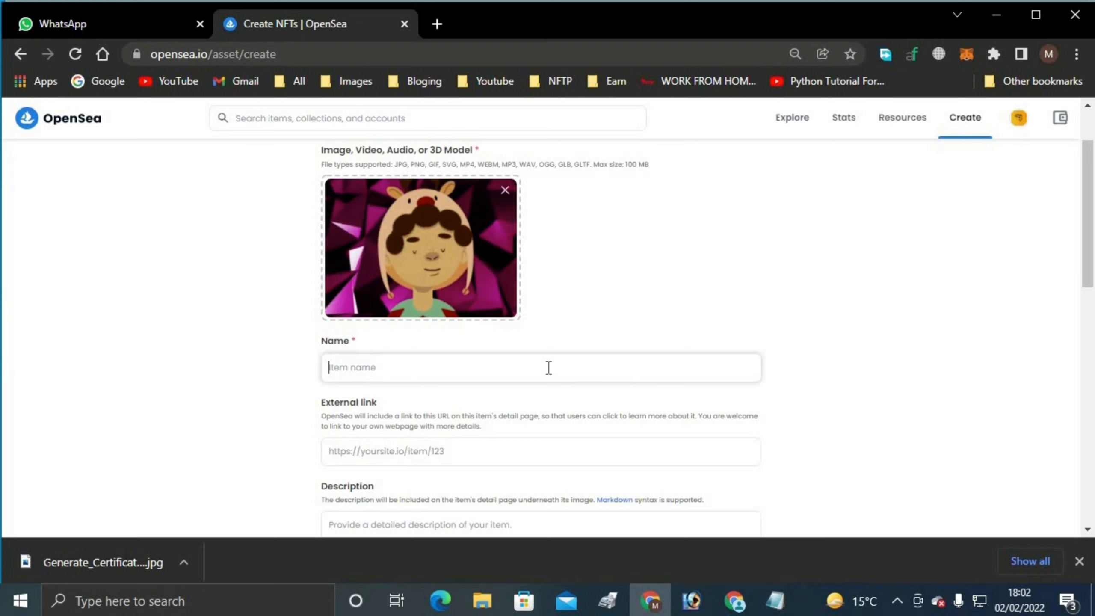
type("Doll")
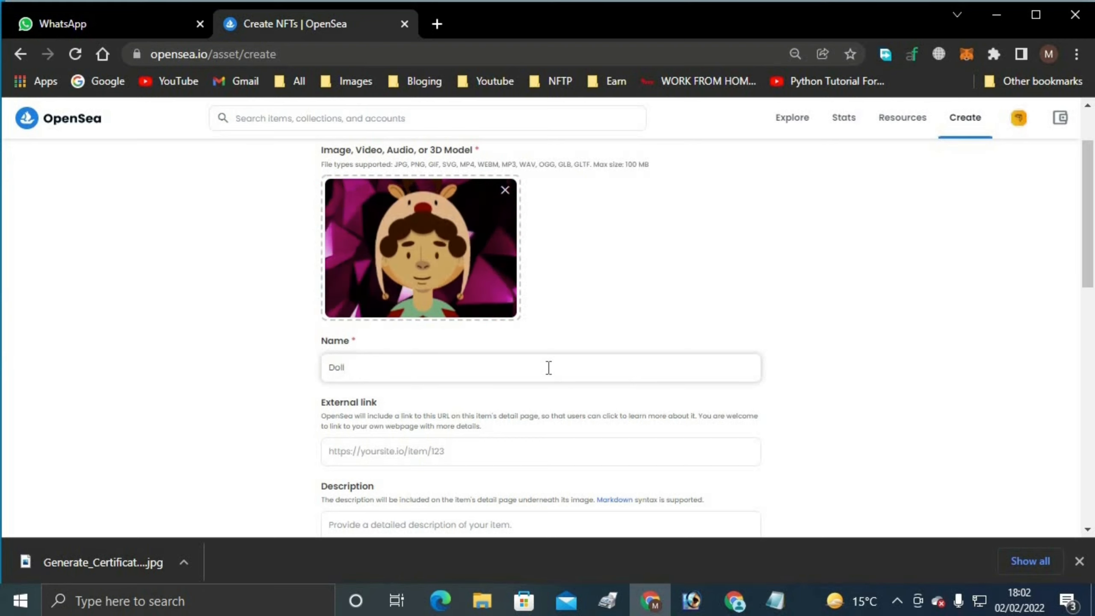
scroll(548, 367, "down", 2)
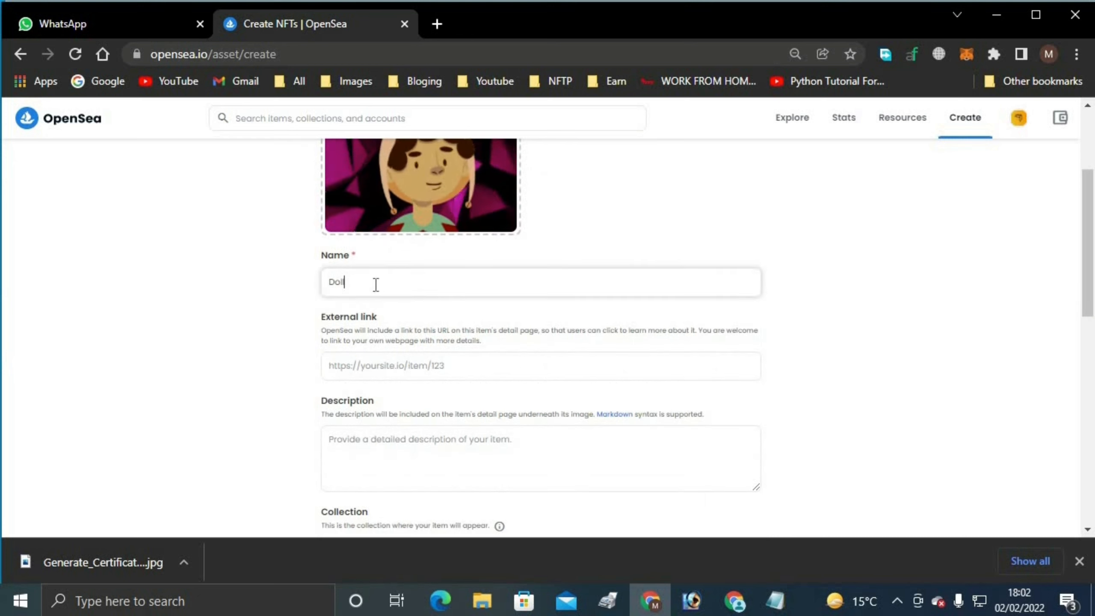
type("Gi")
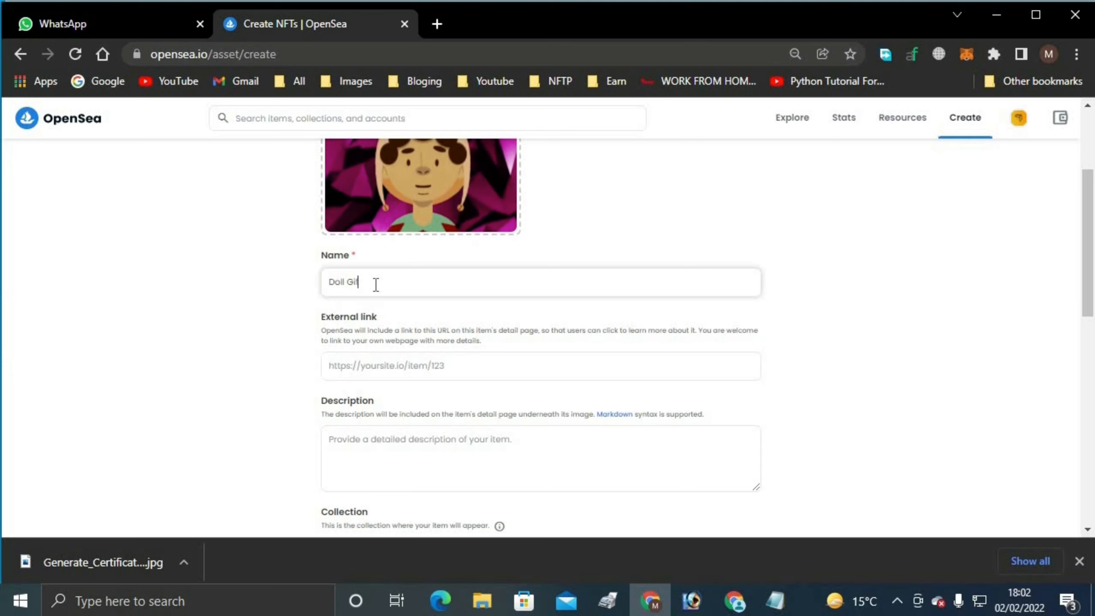
Enter "Baby Animation Gif" as the item's description.
scroll(371, 310, "down", 8)
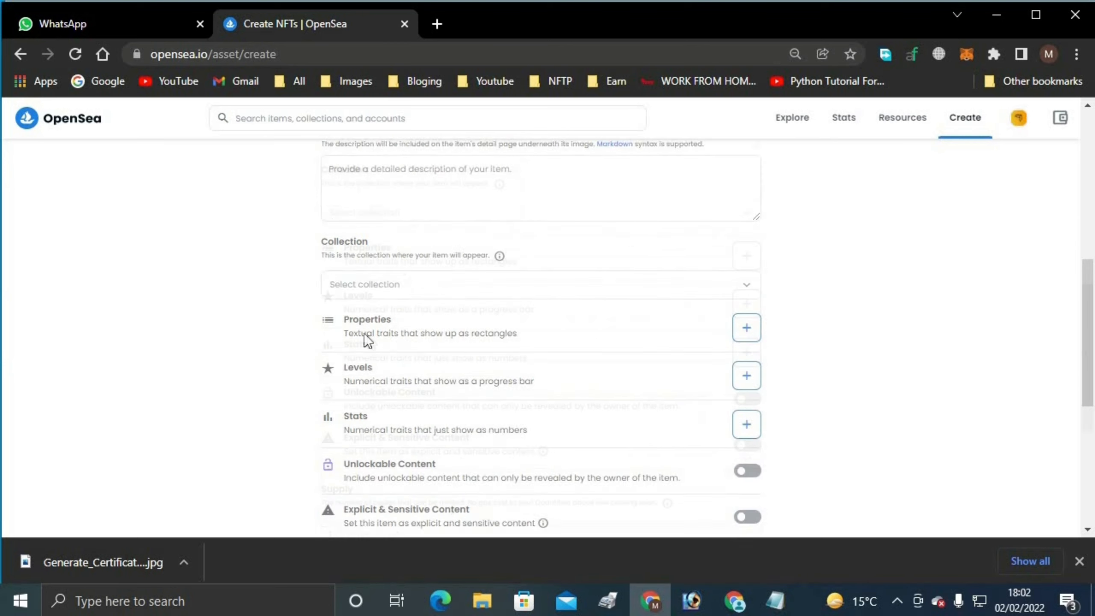
scroll(367, 339, "up", 5)
left_click(366, 272)
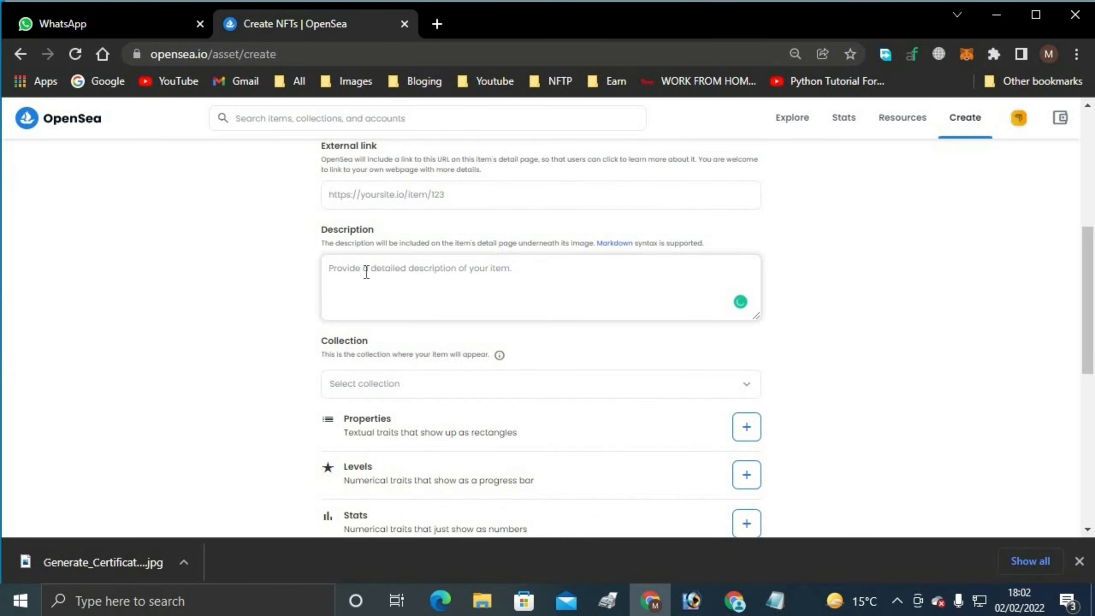
type("Baby")
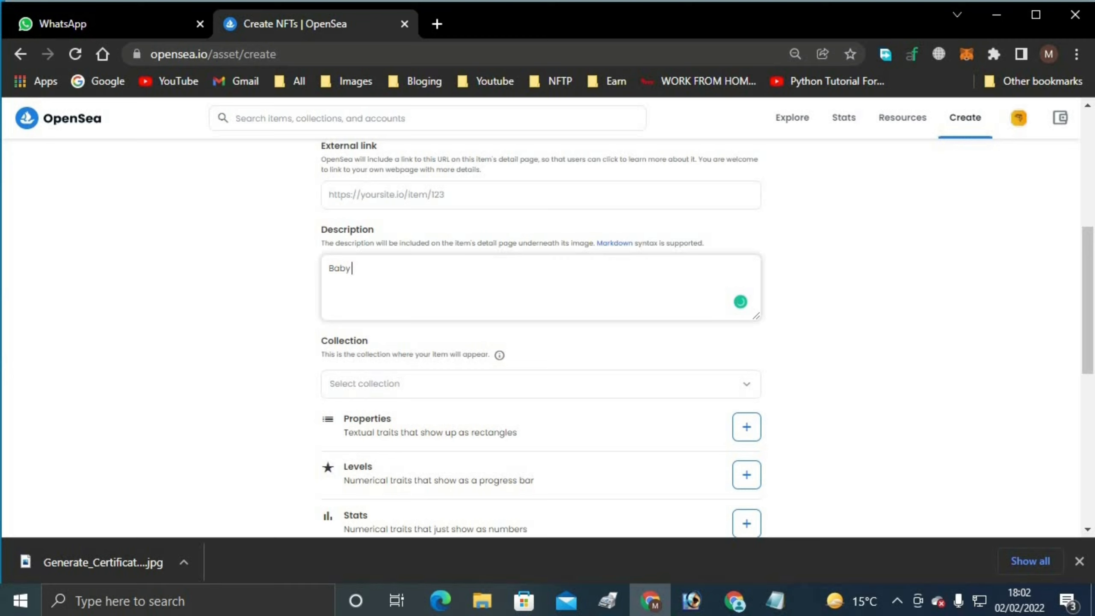
left_click(370, 280)
type("Animation Gif")
scroll(369, 280, "down", 4)
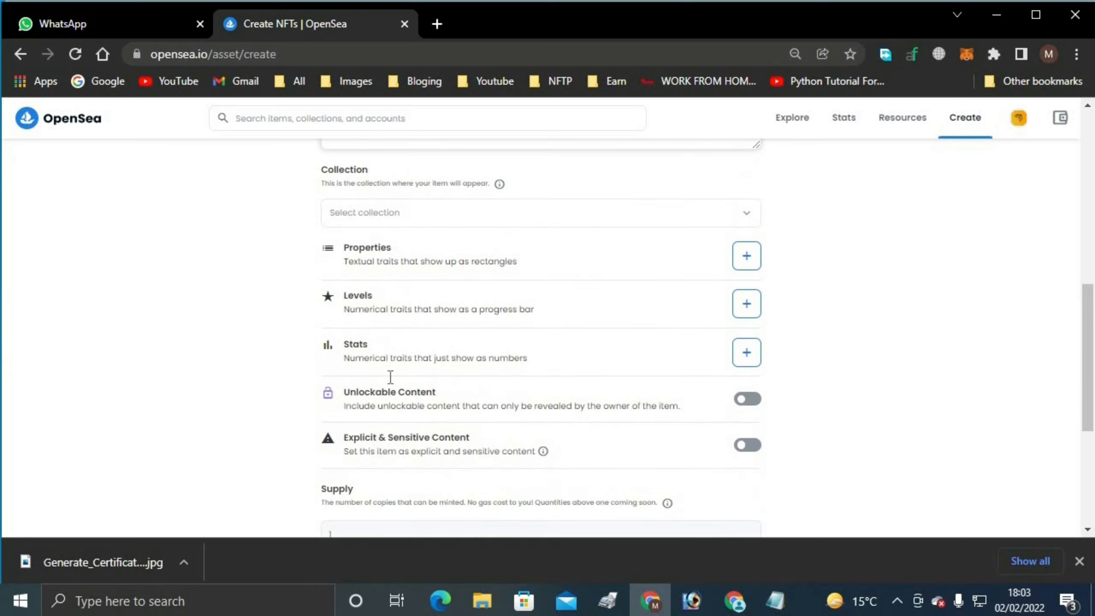
Choose Polygon as the new item's blockchain, create the item and dismiss the creation dialog.
scroll(424, 398, "down", 4)
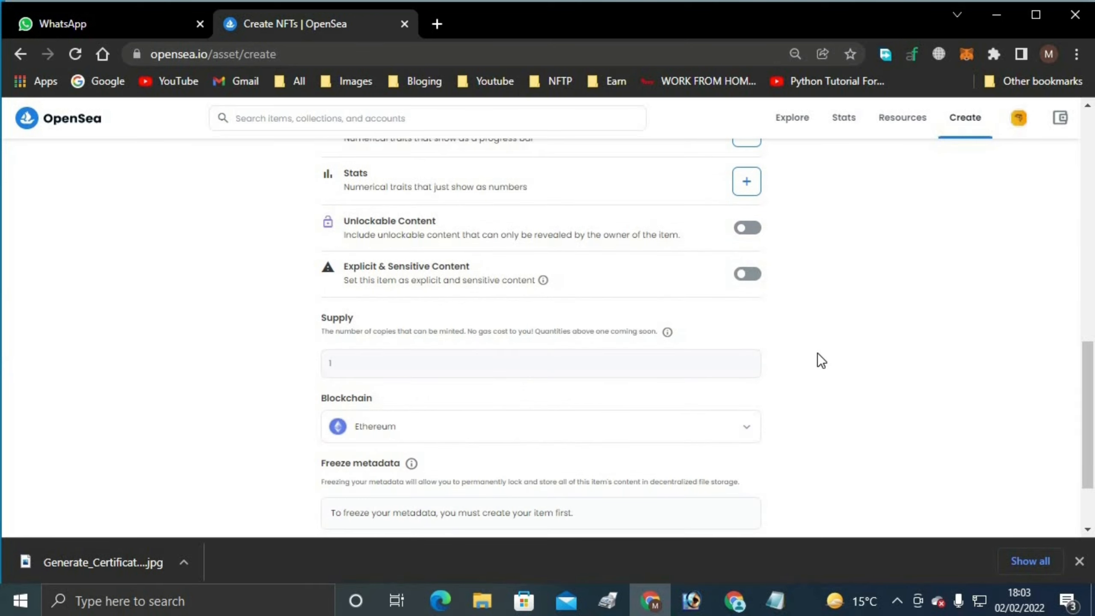
scroll(474, 451, "down", 3)
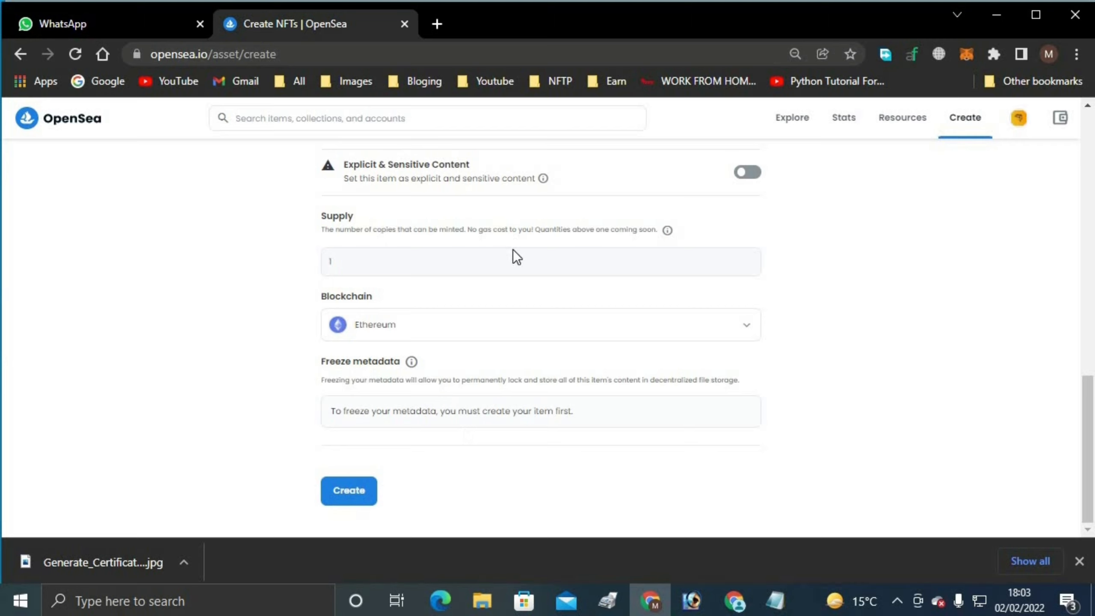
left_click(367, 326)
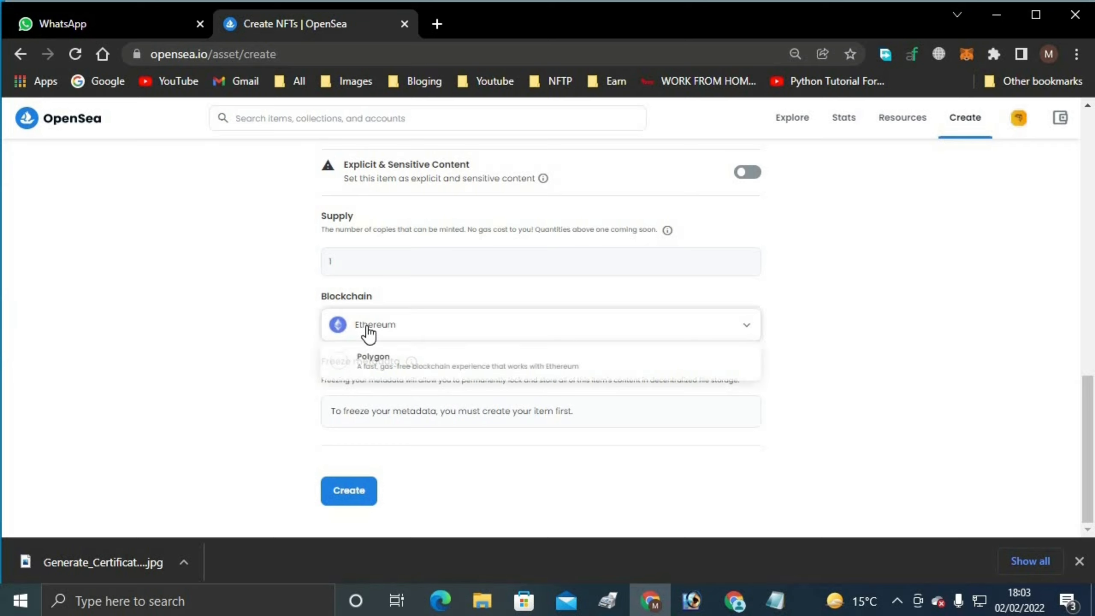
left_click(371, 362)
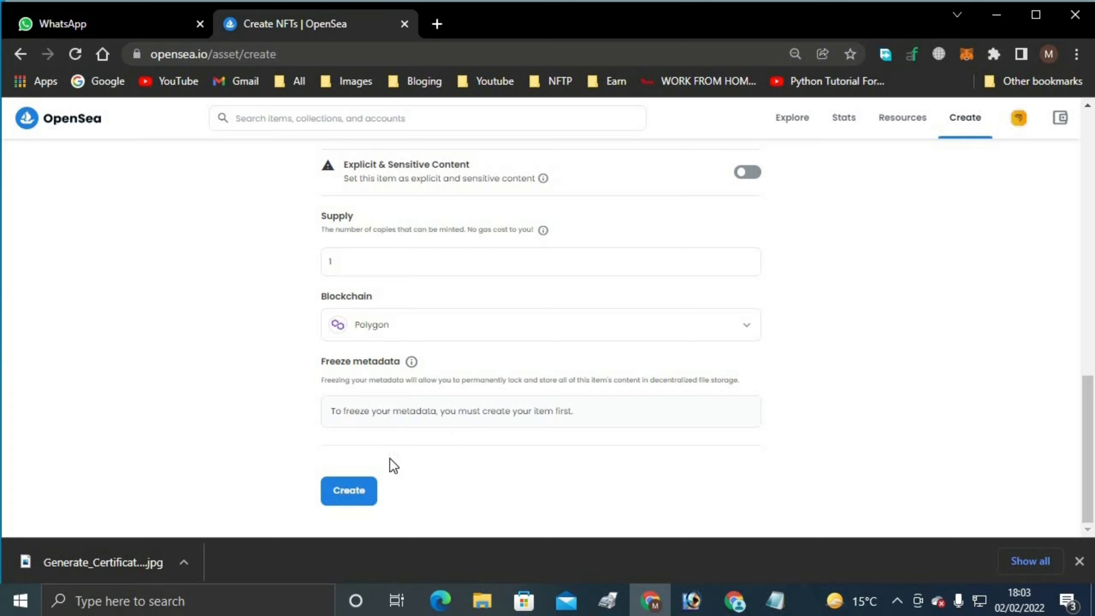
left_click(345, 501)
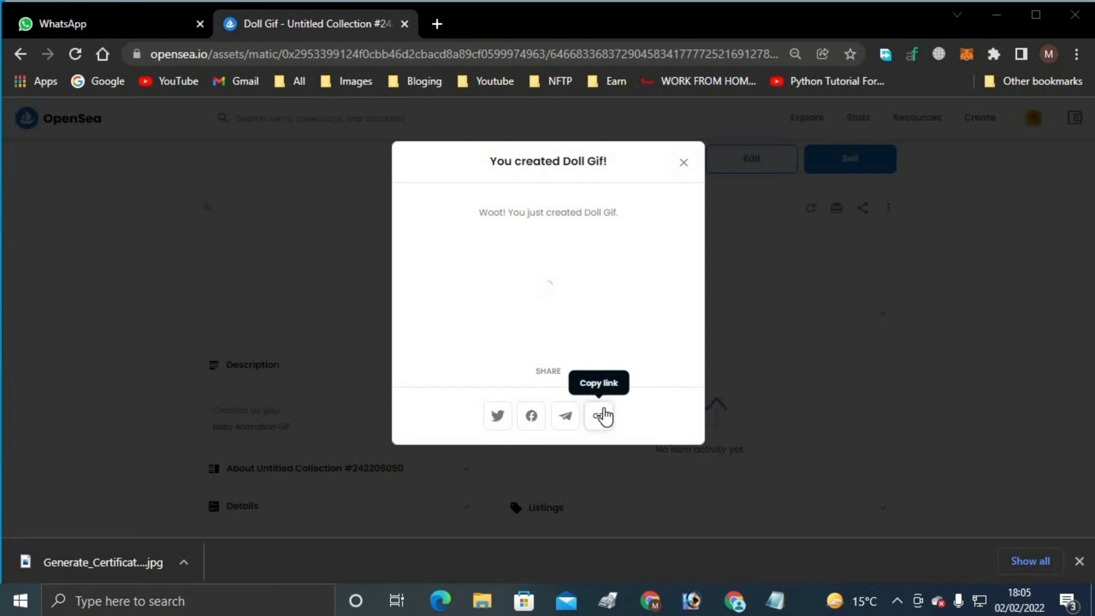
left_click(683, 163)
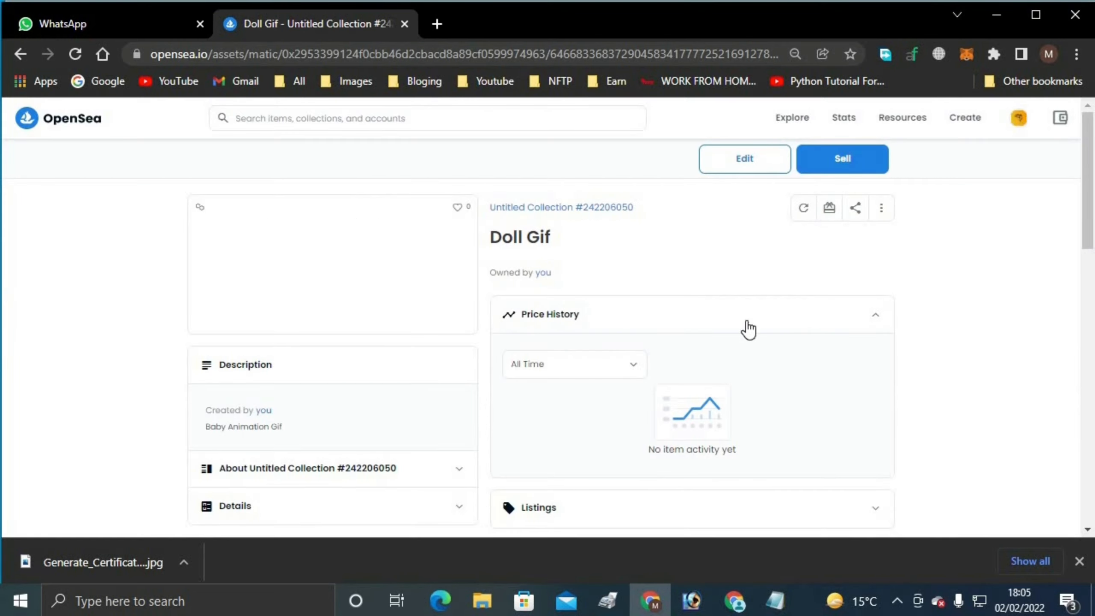
Put Doll Gif up for sale at a price of 0.03 ETH and submit the listing.
scroll(748, 332, "down", 15)
scroll(751, 348, "up", 5)
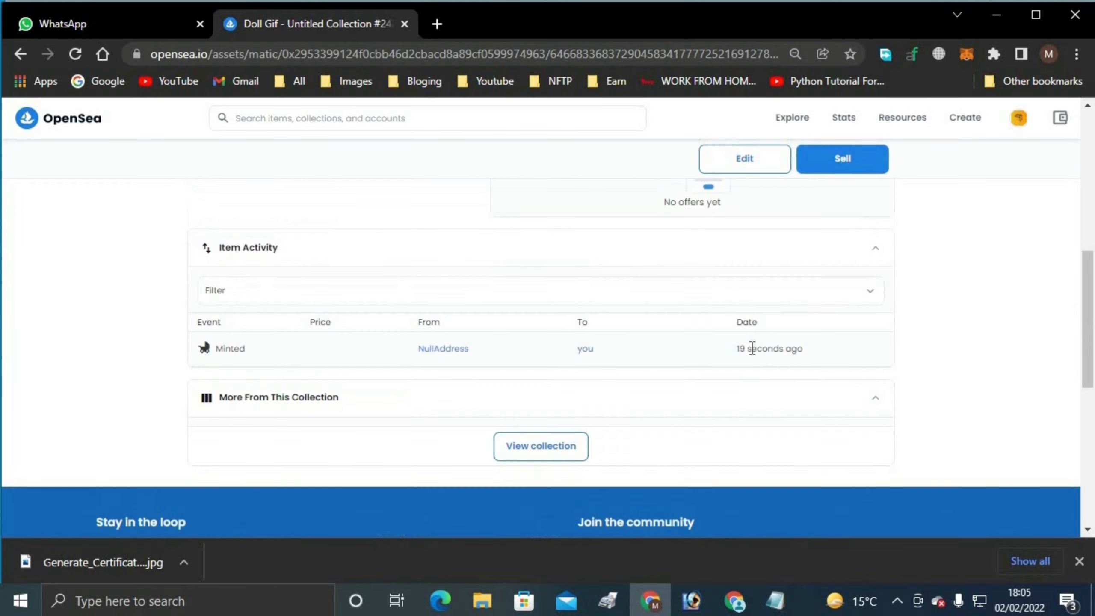
scroll(751, 347, "up", 8)
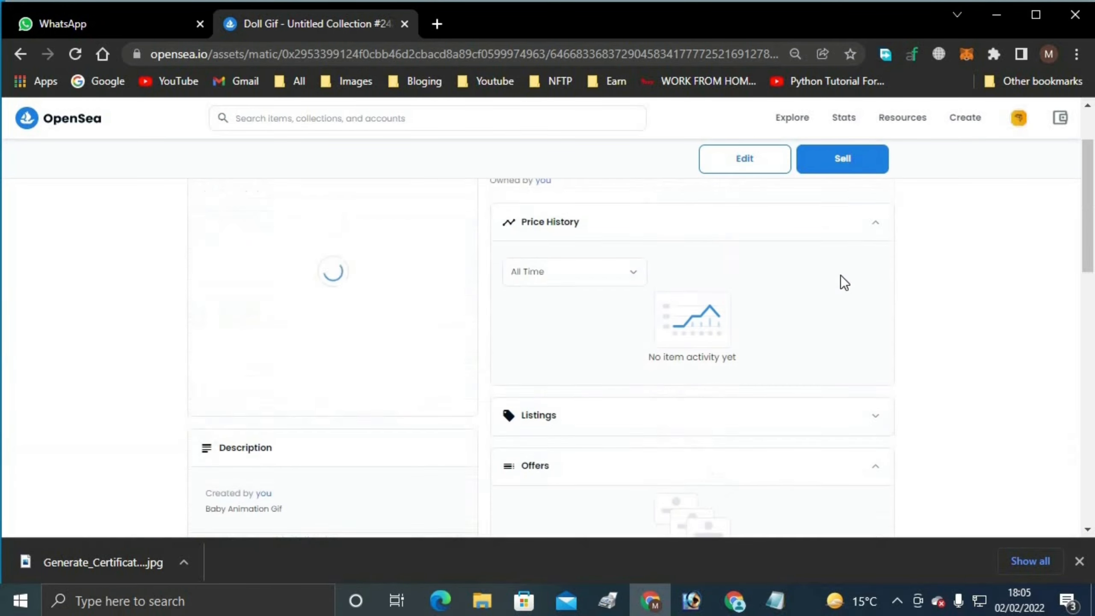
left_click(830, 163)
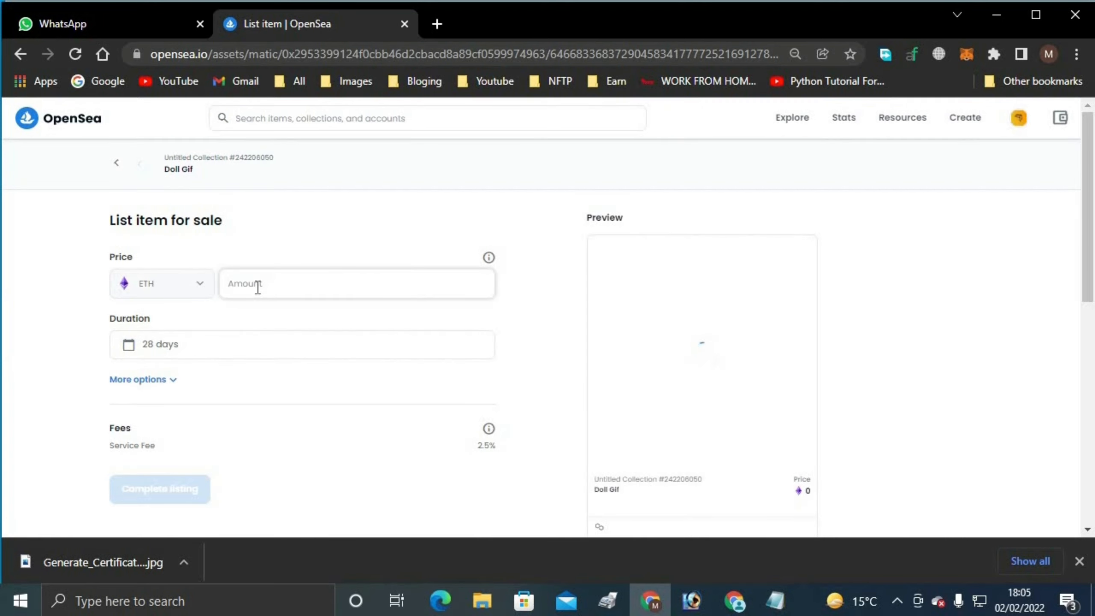
type("0.02")
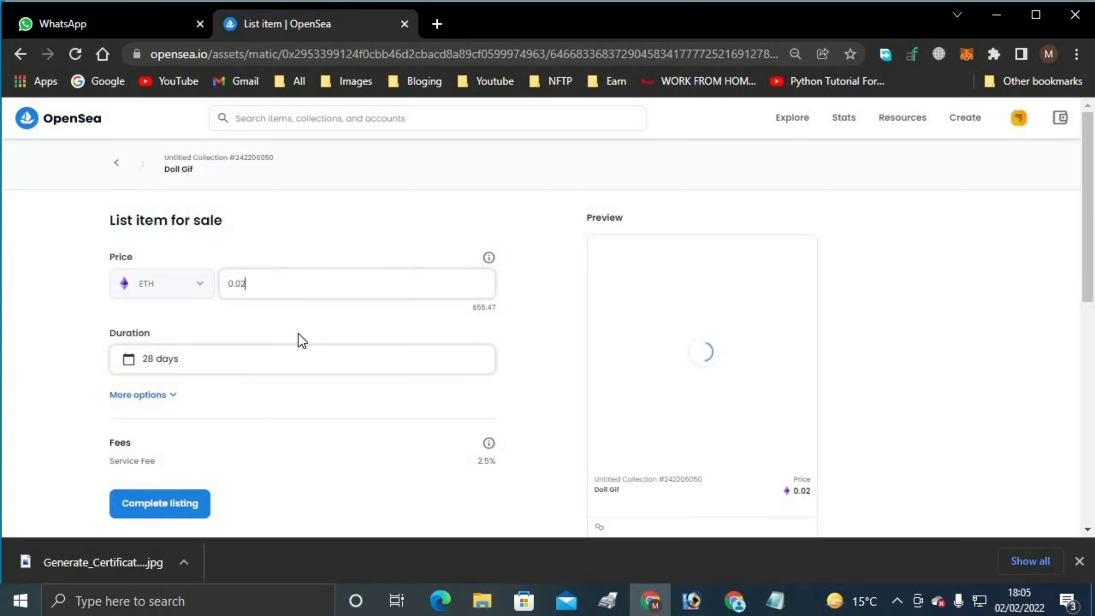
key("BackSpace")
type("3")
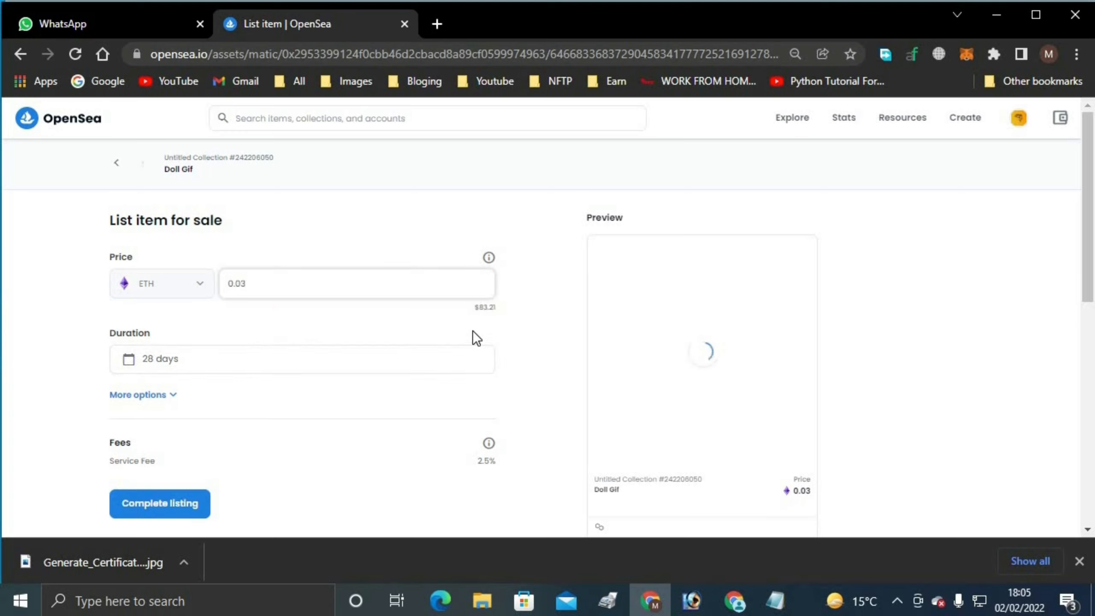
scroll(453, 357, "down", 2)
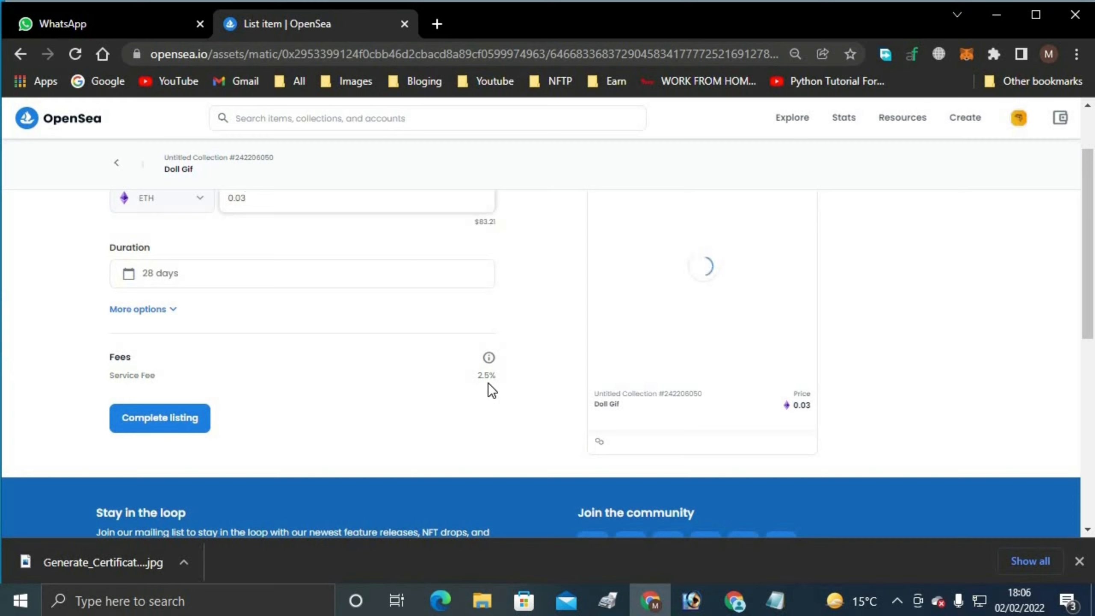
left_click(170, 431)
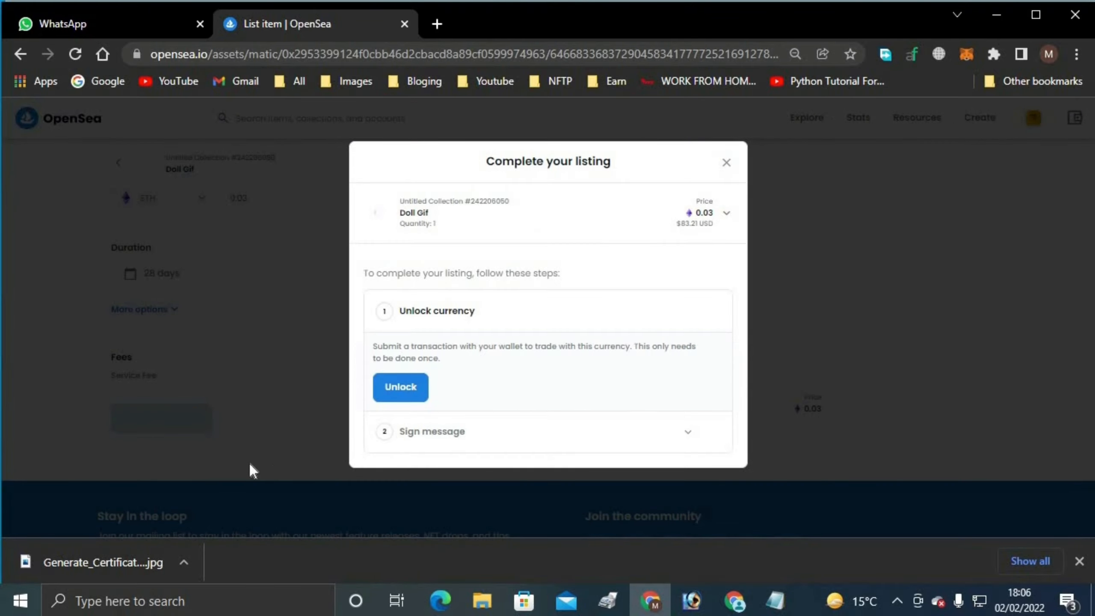
Try repeatedly to unlock the listing's currency by signing the Wrapped Ether request in MetaMask.
left_click(397, 387)
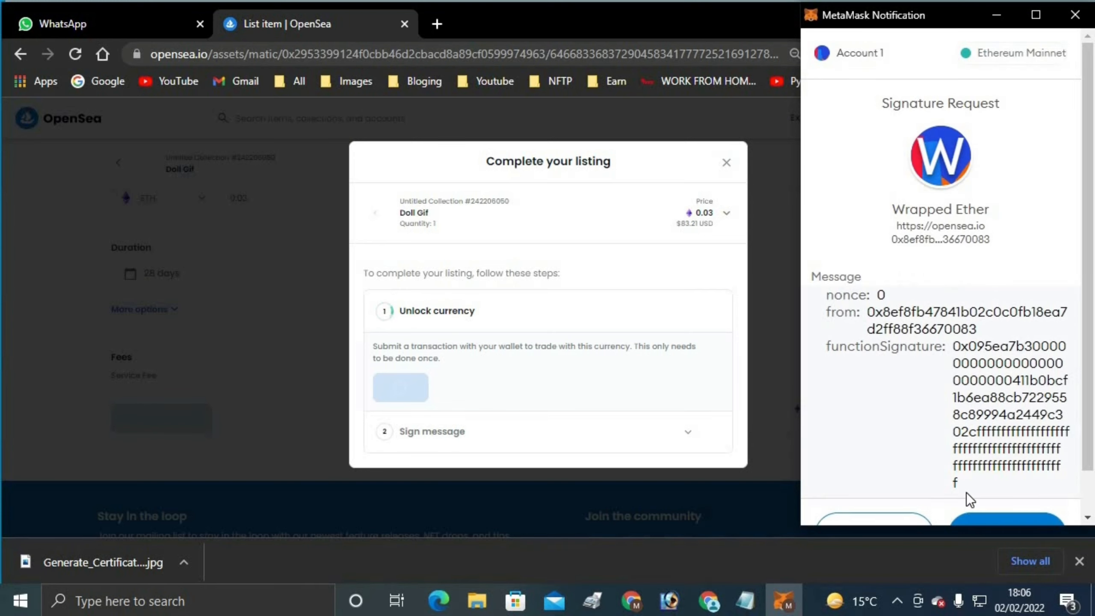
left_click(997, 496)
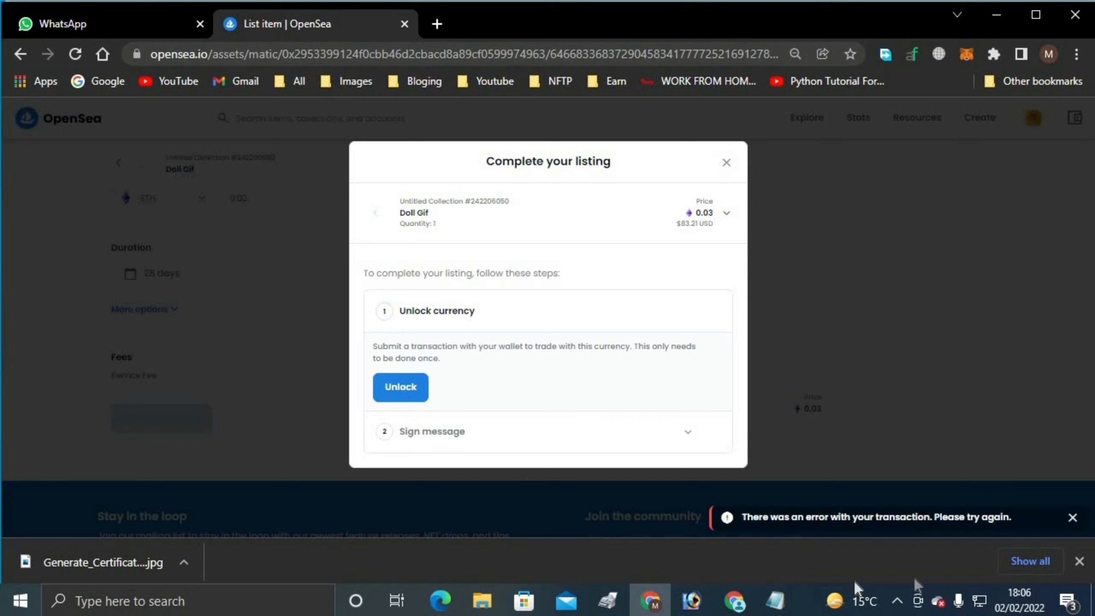
left_click(404, 390)
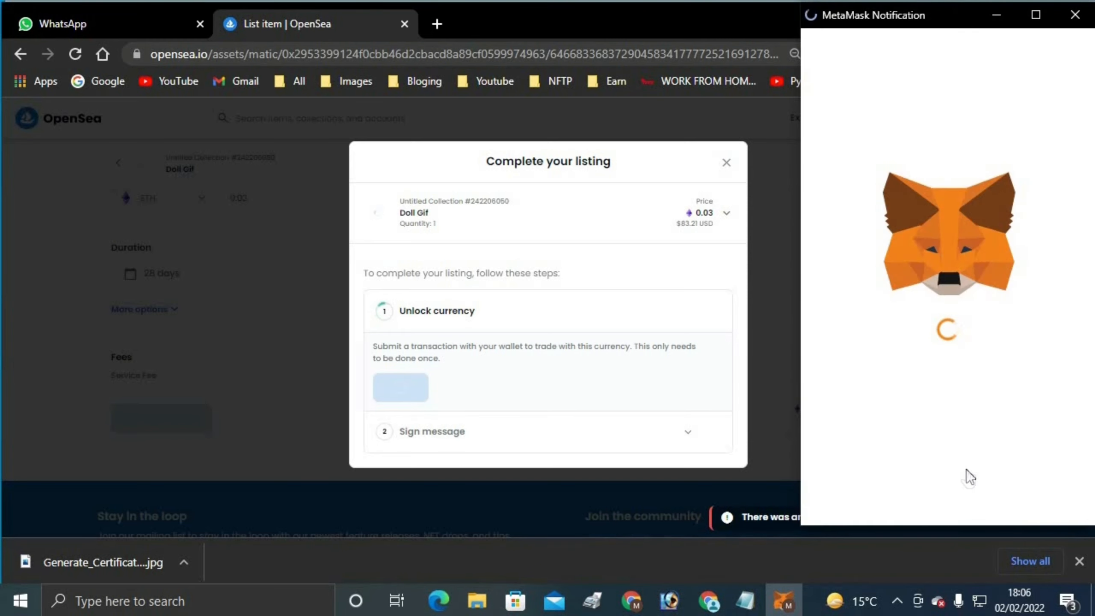
scroll(967, 470, "down", 2)
left_click(1008, 498)
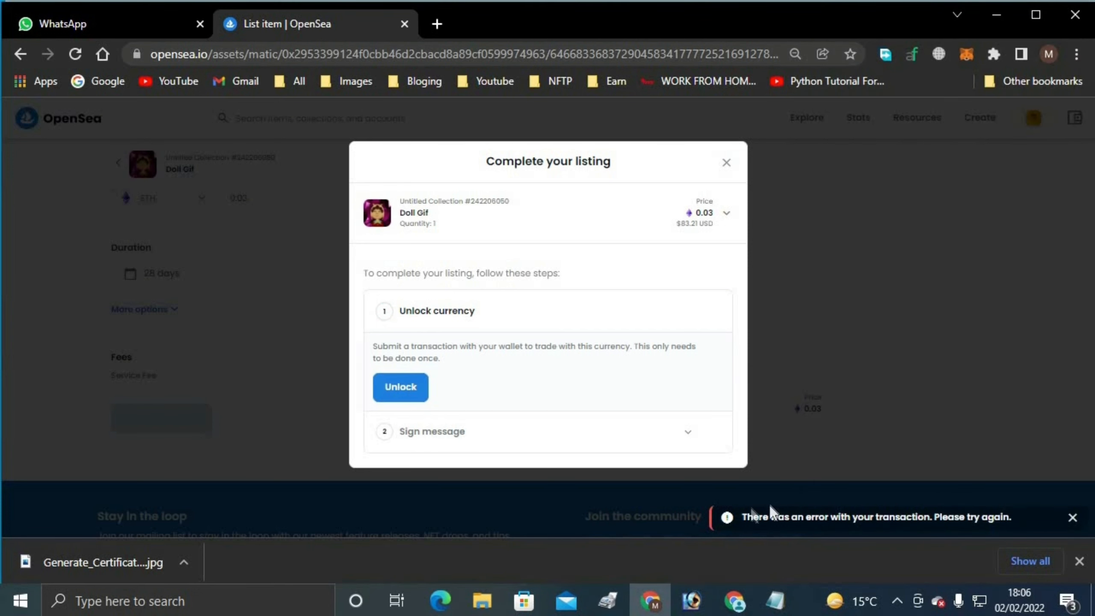
left_click(408, 390)
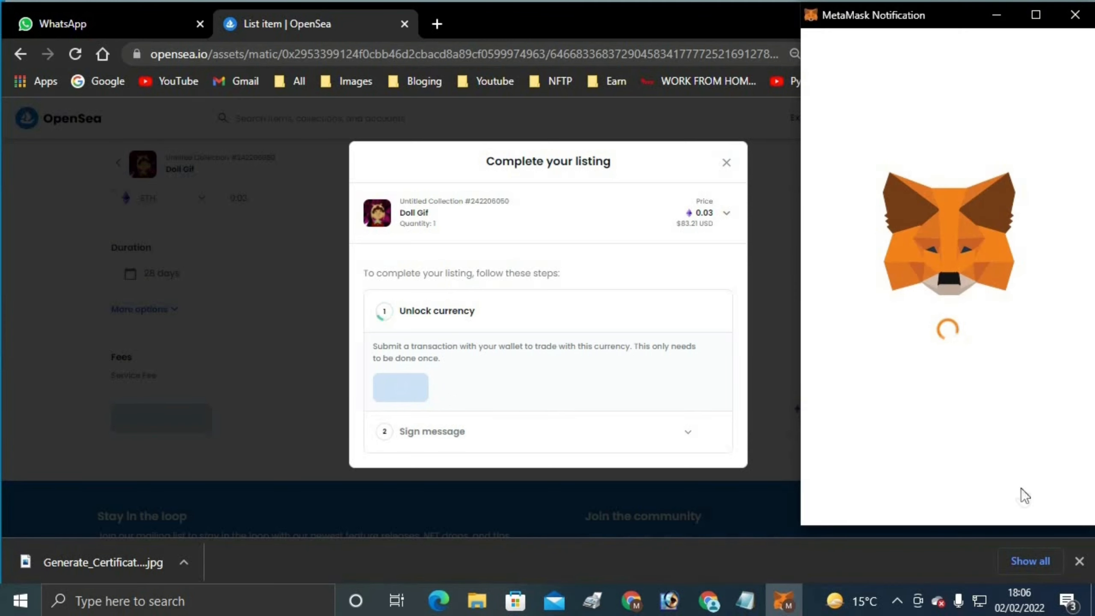
scroll(994, 479, "down", 2)
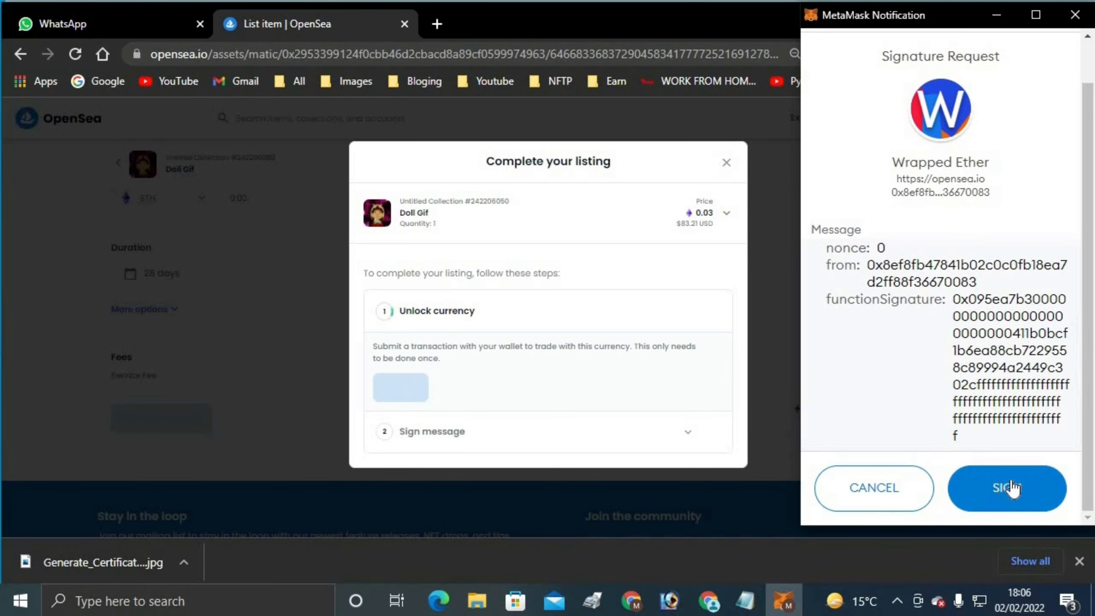
left_click(1009, 484)
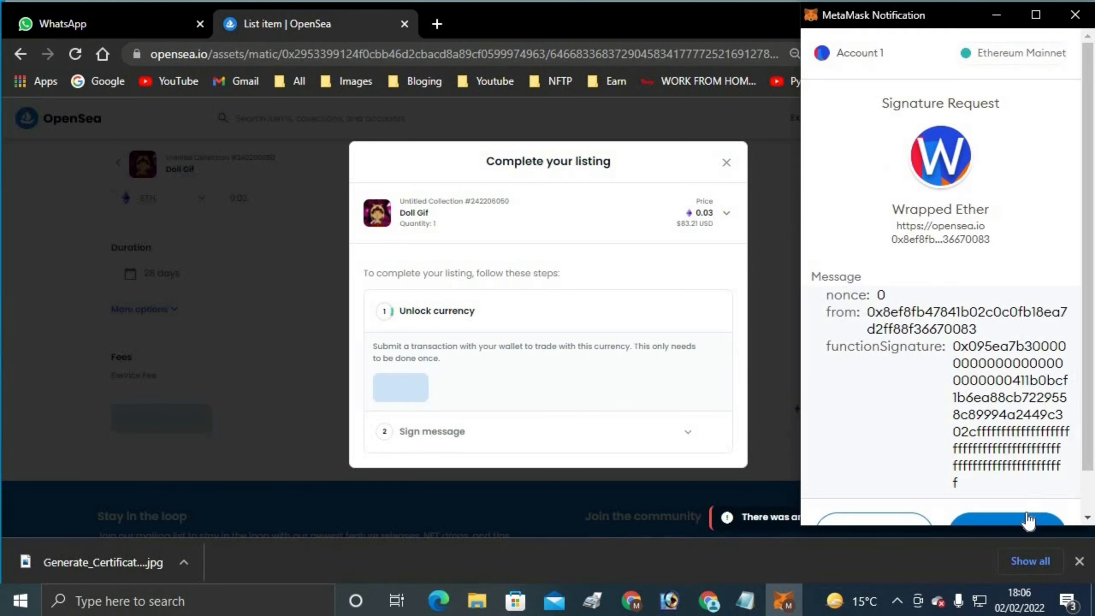
left_click(1014, 496)
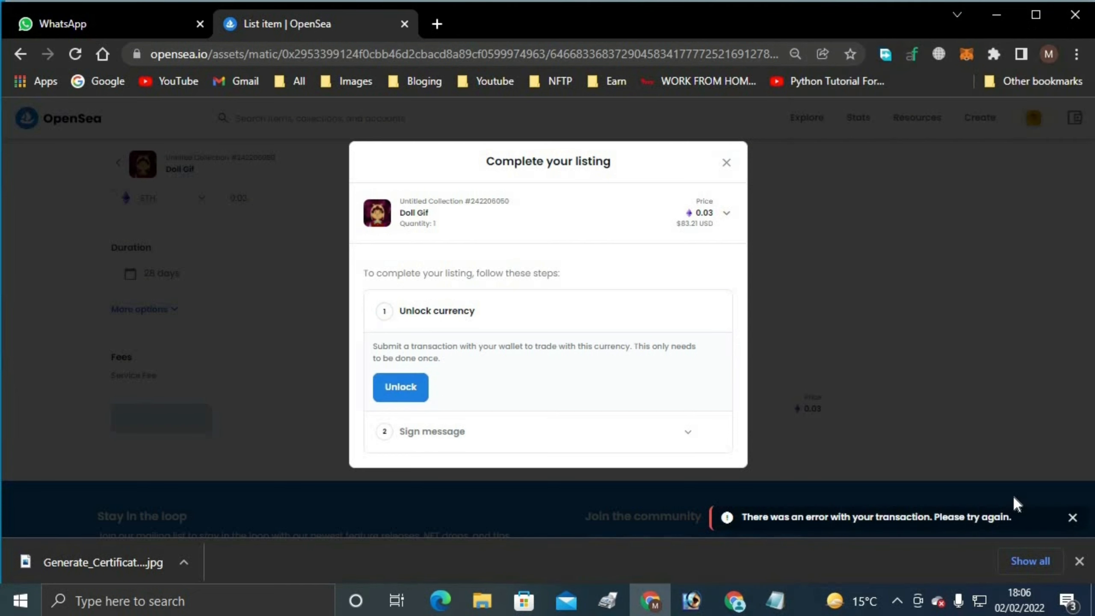
left_click(402, 394)
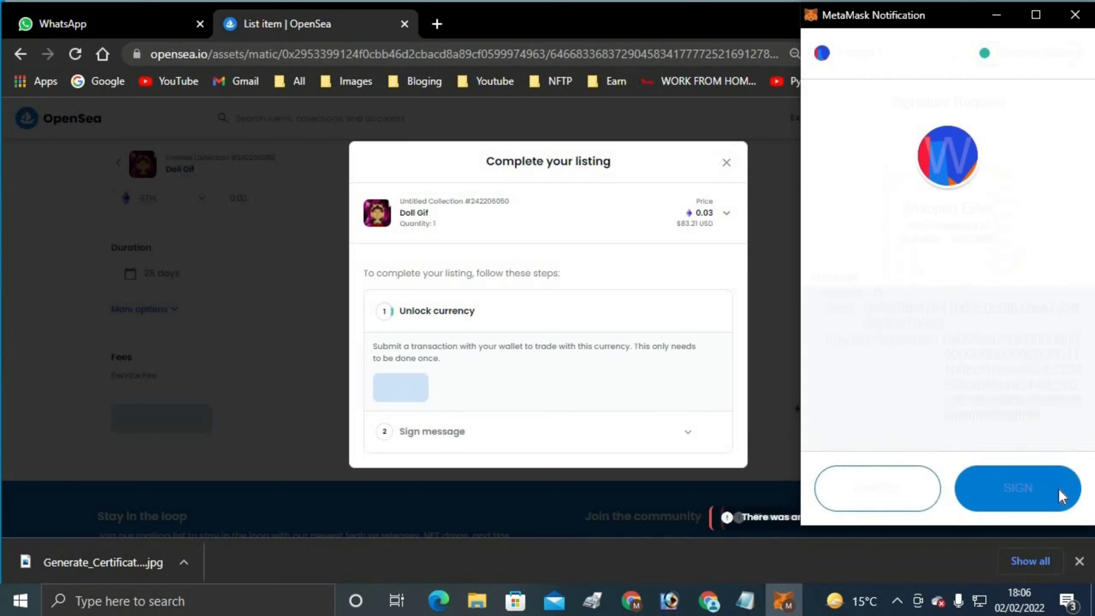
left_click(994, 479)
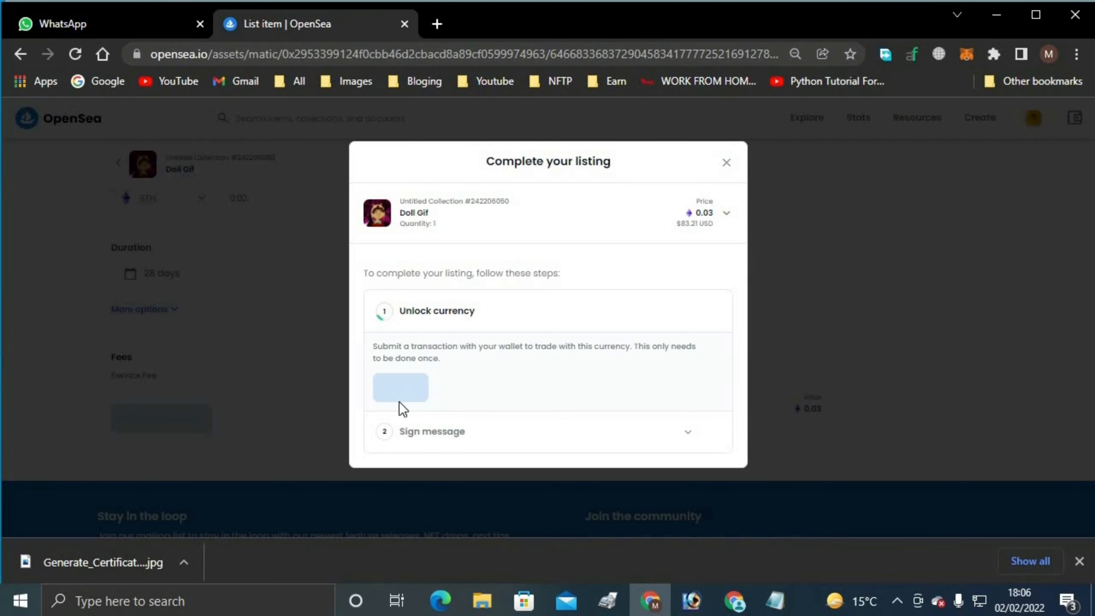
left_click(400, 387)
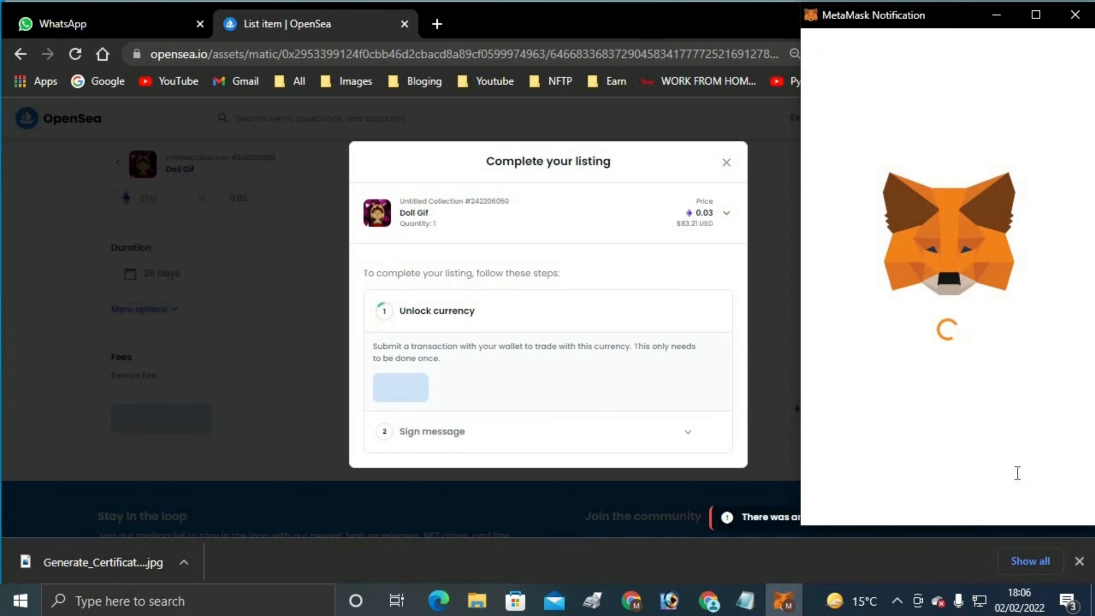
scroll(1012, 513, "down", 2)
left_click(996, 495)
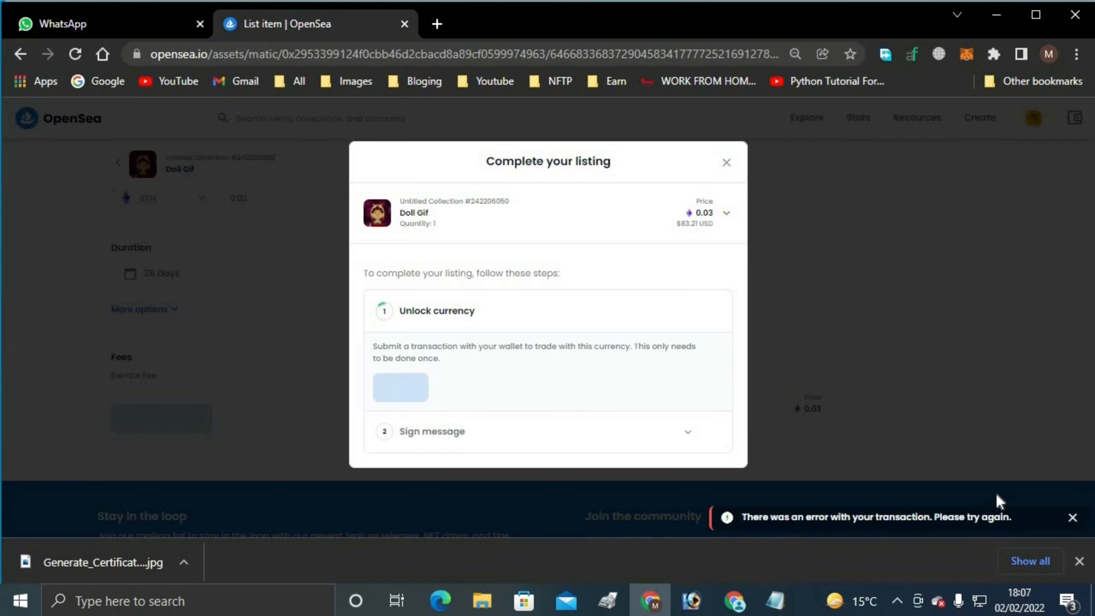
left_click(407, 391)
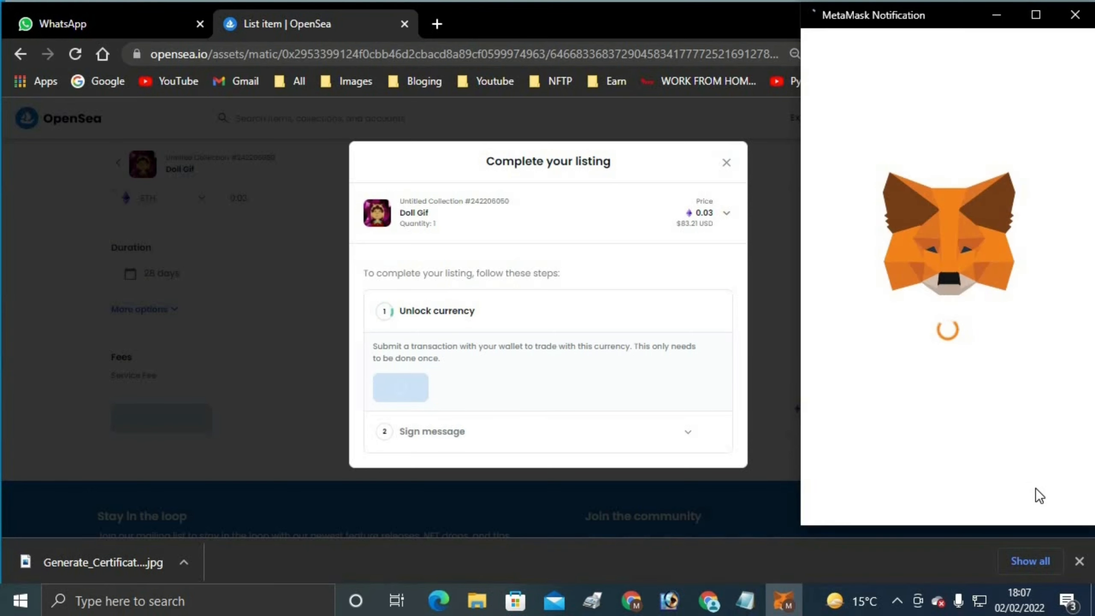
left_click(1035, 496)
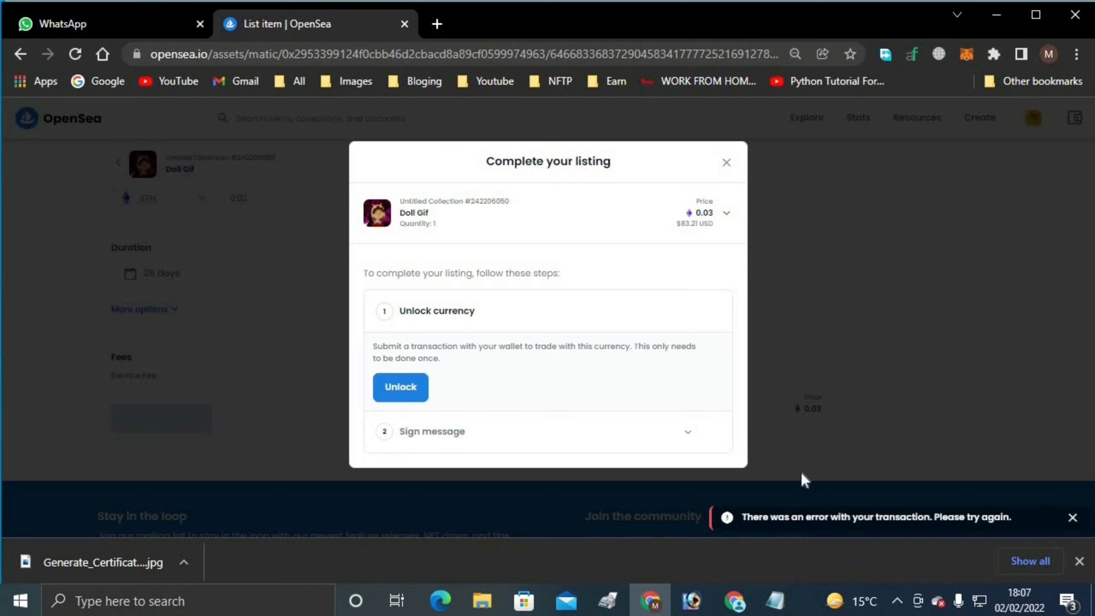
left_click(415, 386)
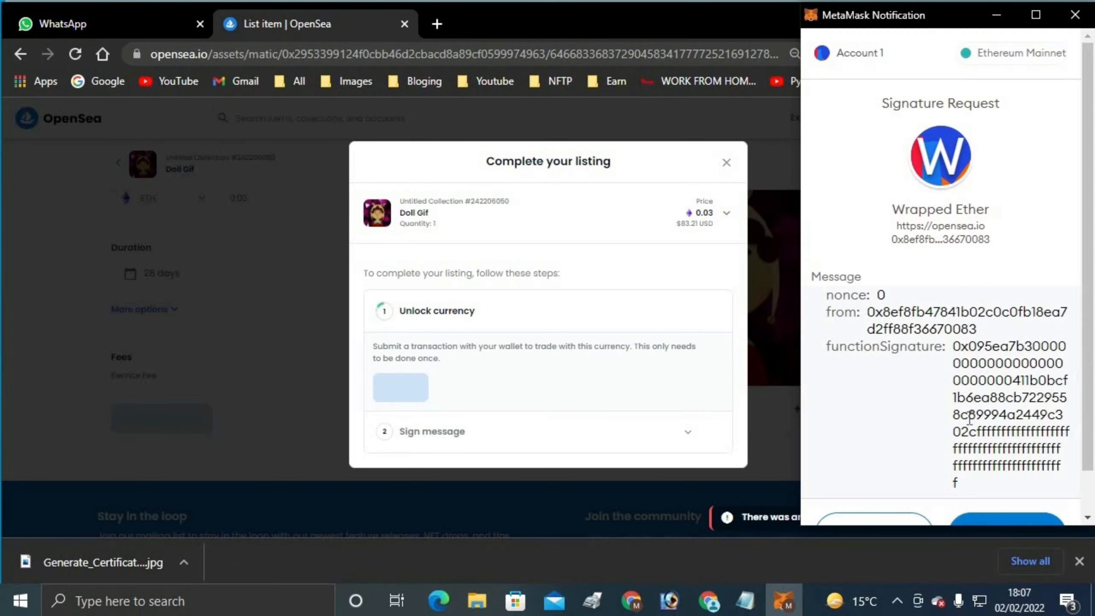
left_click(996, 489)
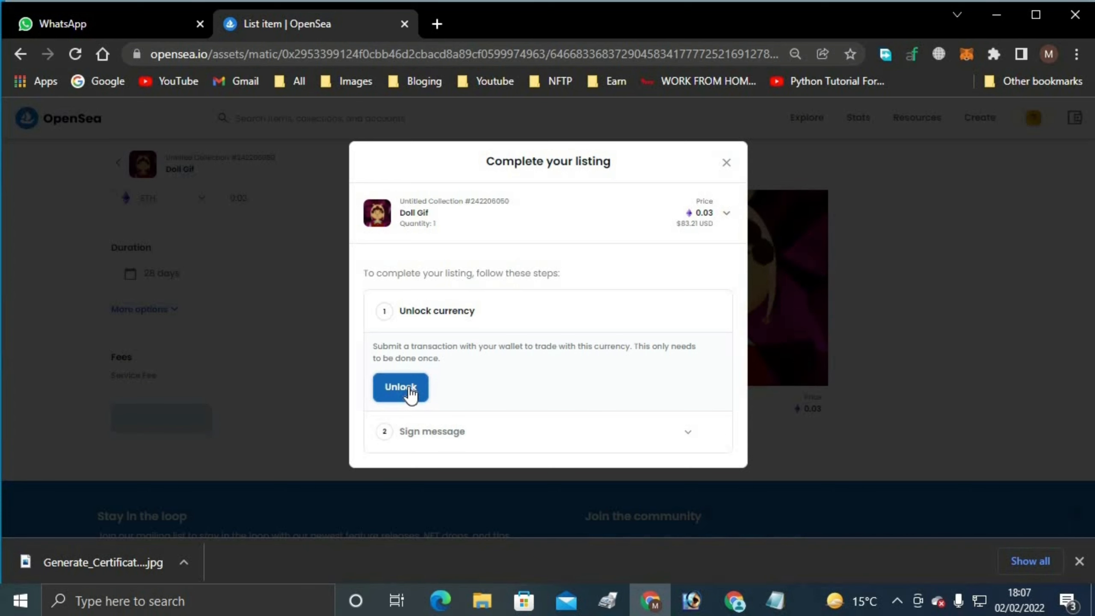
Unlock the currency for the Doll Gif listing by signing the Wrapped Ether signature request in MetaMask.
left_click(408, 389)
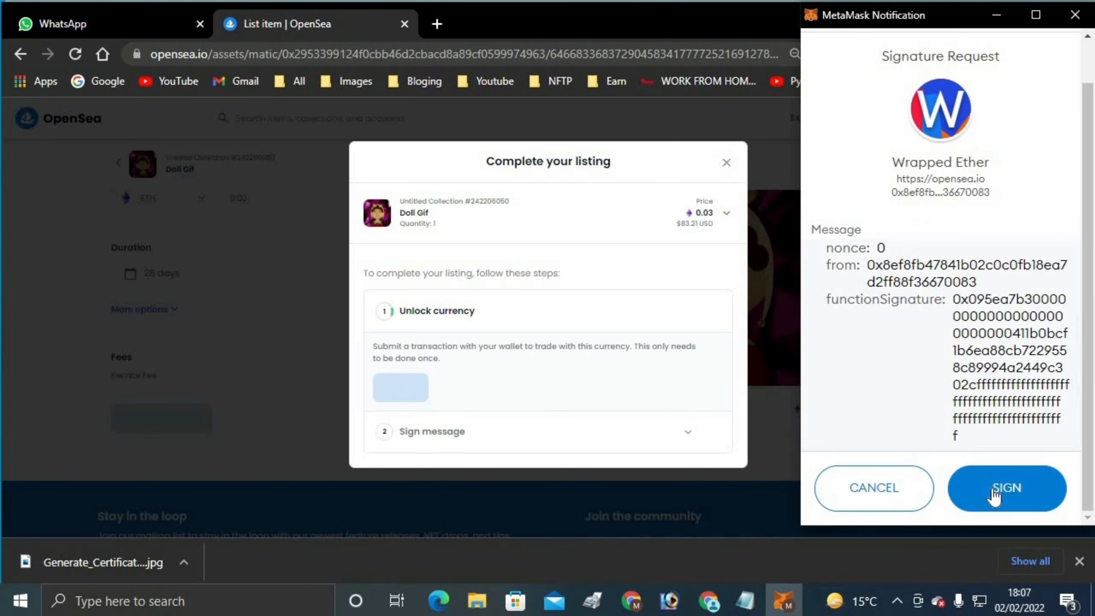
left_click(993, 495)
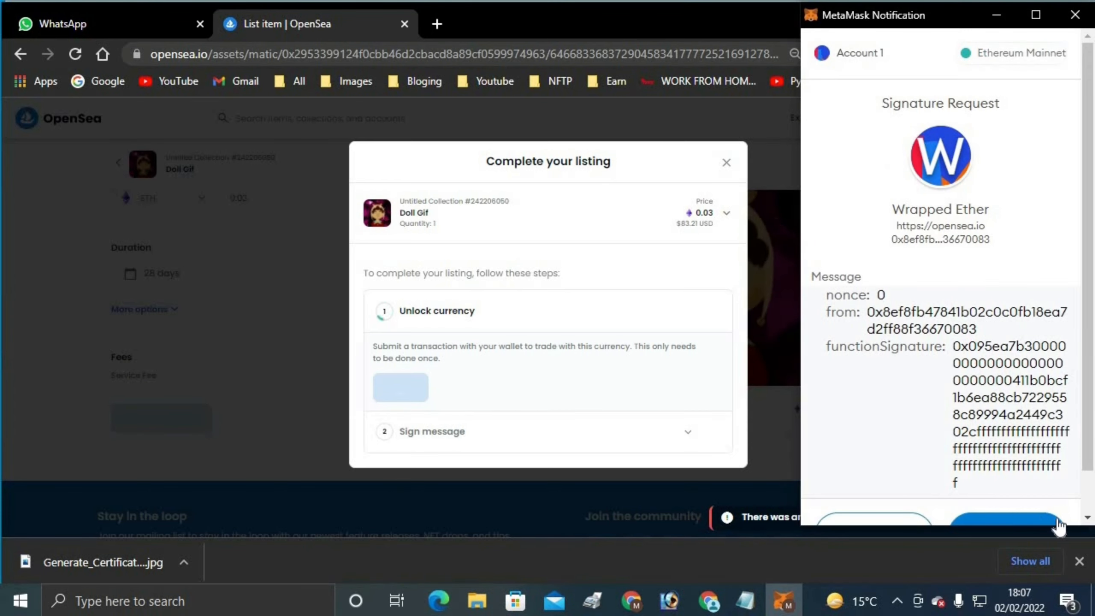
left_click(1044, 519)
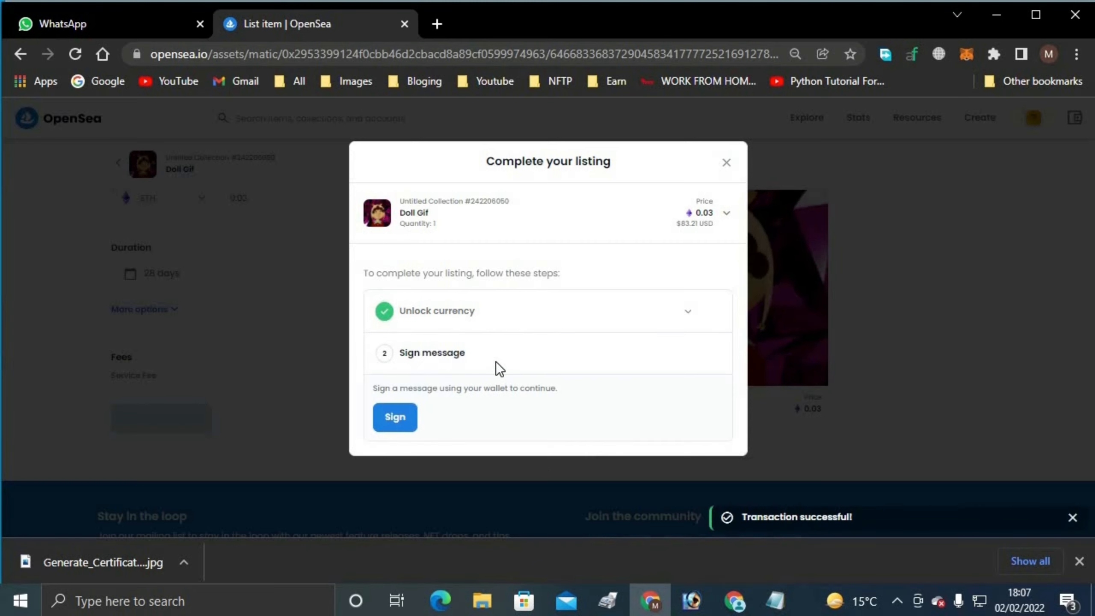
Sign the listing message with the MetaMask wallet to complete the Doll Gif listing and close the share dialog.
left_click(404, 414)
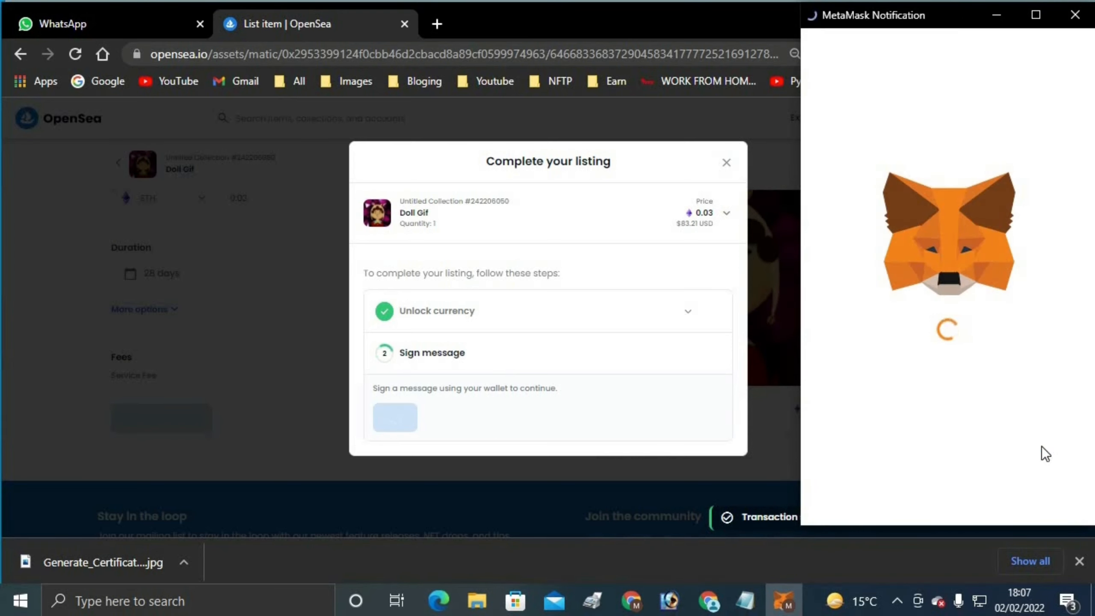
left_click(1018, 477)
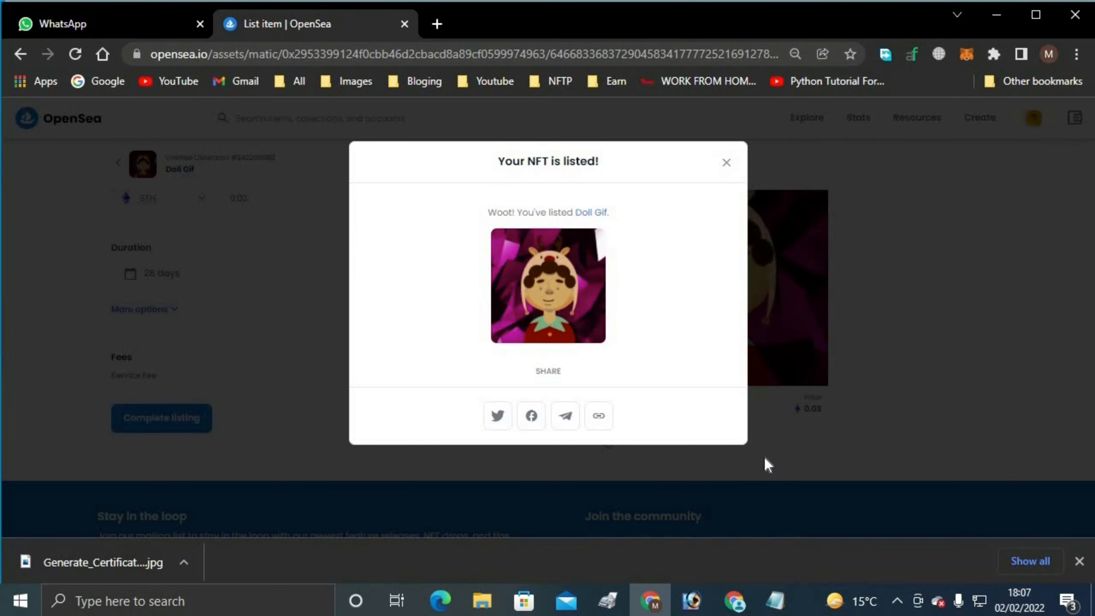
left_click(725, 163)
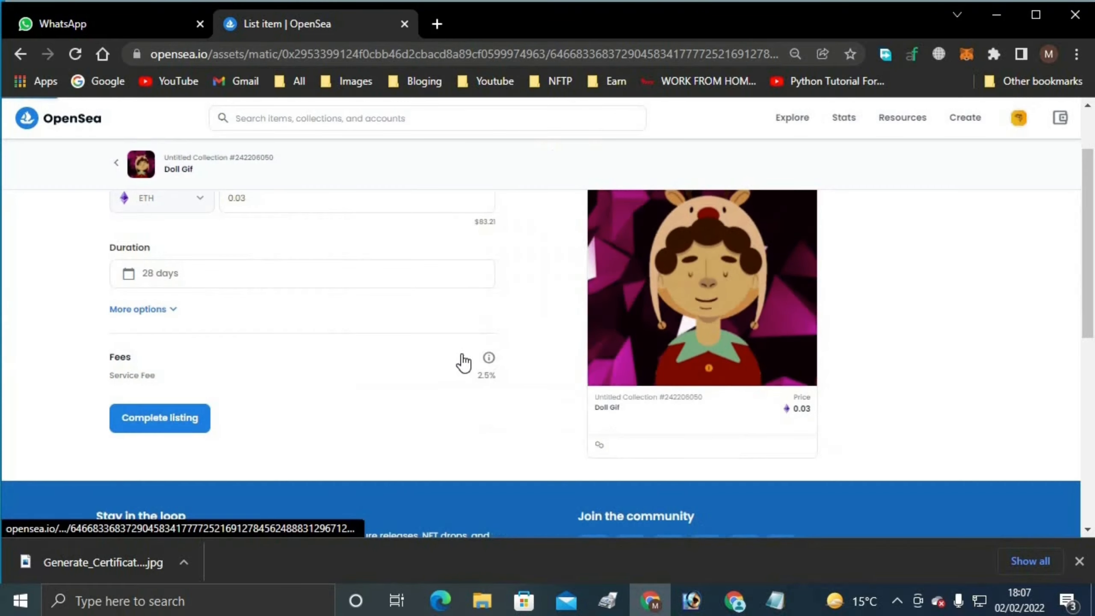
Review the listed Doll Gif page, including its item activity, sale end date and current price.
scroll(460, 365, "down", 5)
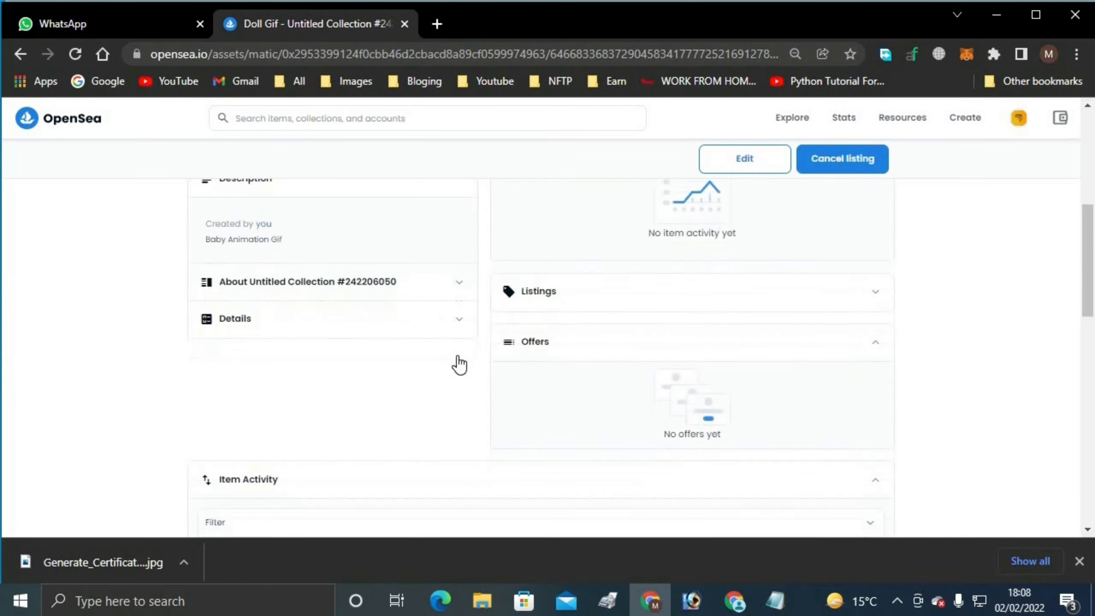
scroll(458, 358, "down", 10)
scroll(458, 358, "up", 7)
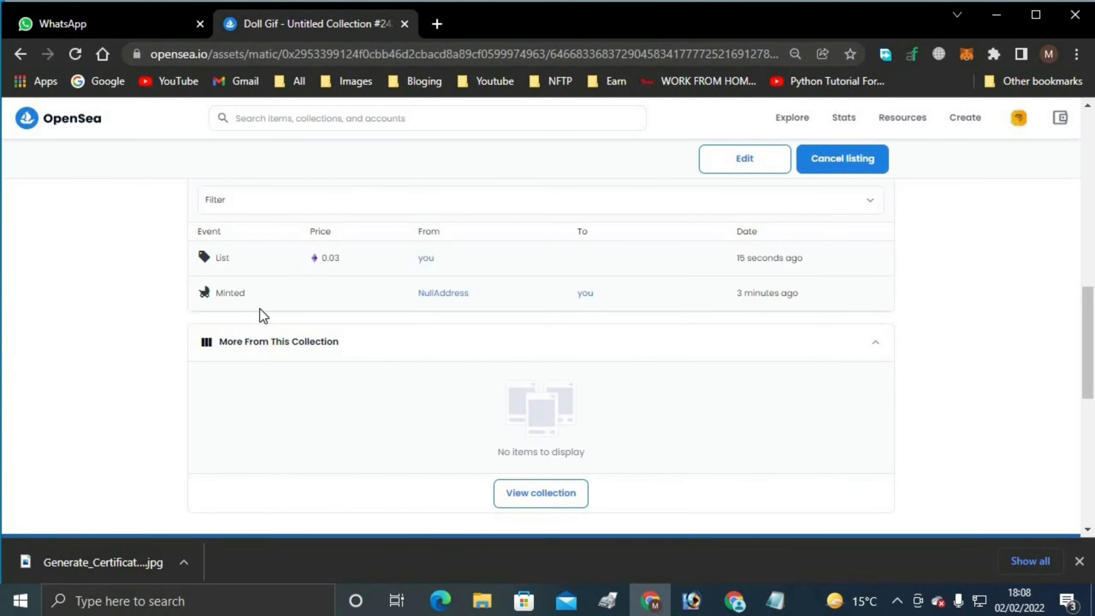
scroll(527, 319, "down", 5)
scroll(527, 319, "up", 15)
scroll(527, 318, "up", 4)
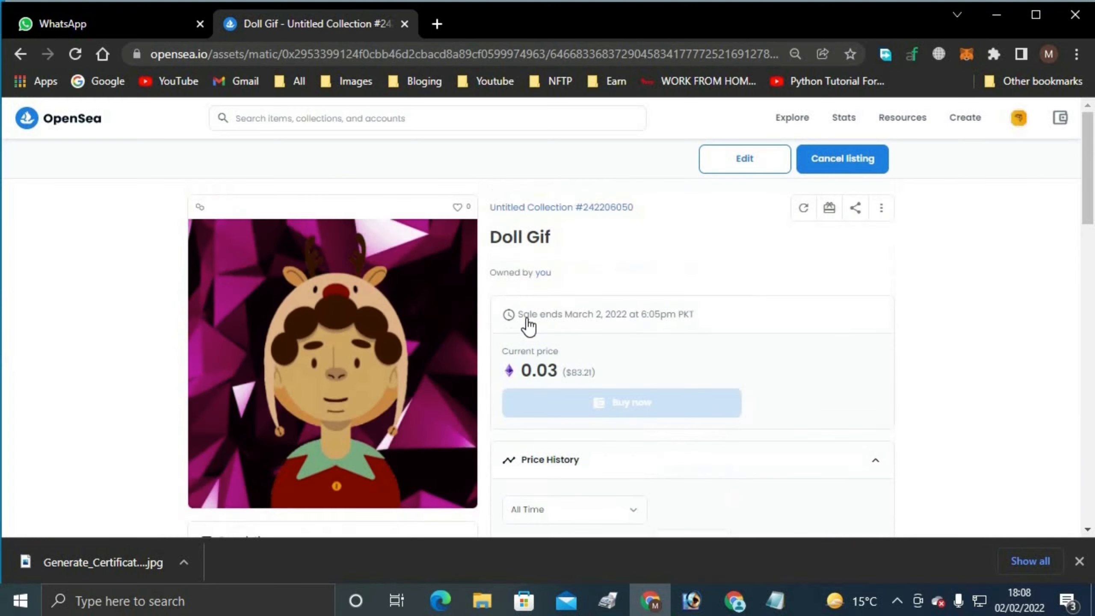